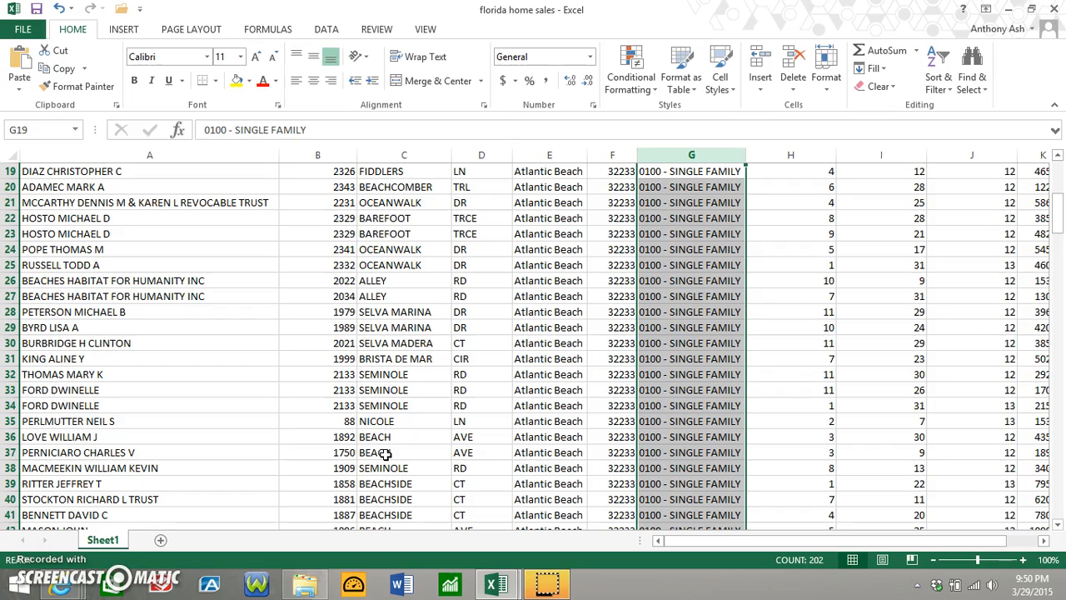
Insert a blank column before the property use column G
left_click(668, 155)
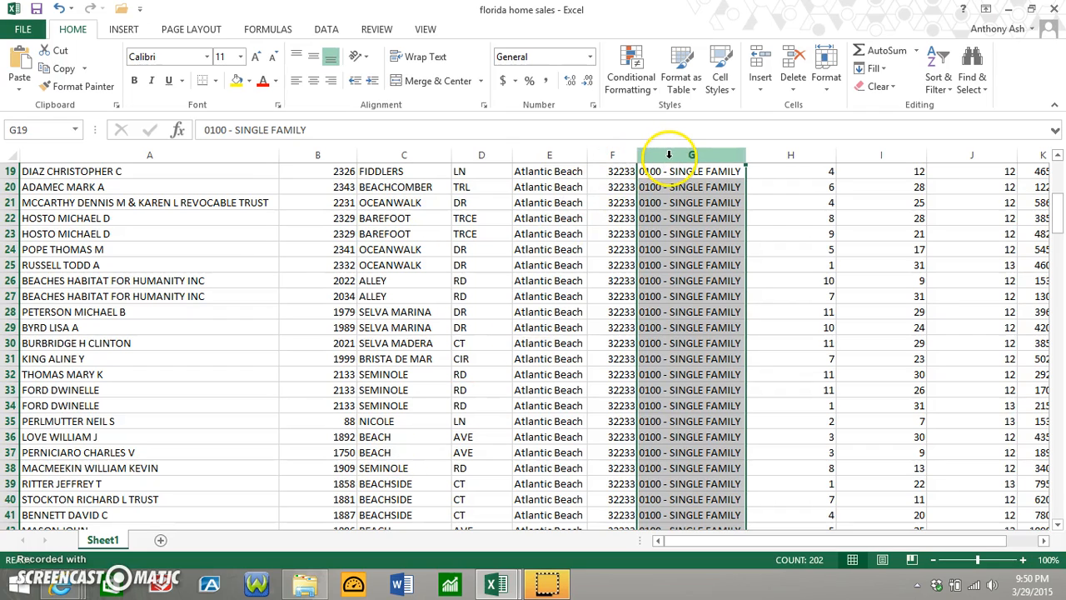
right_click(666, 155)
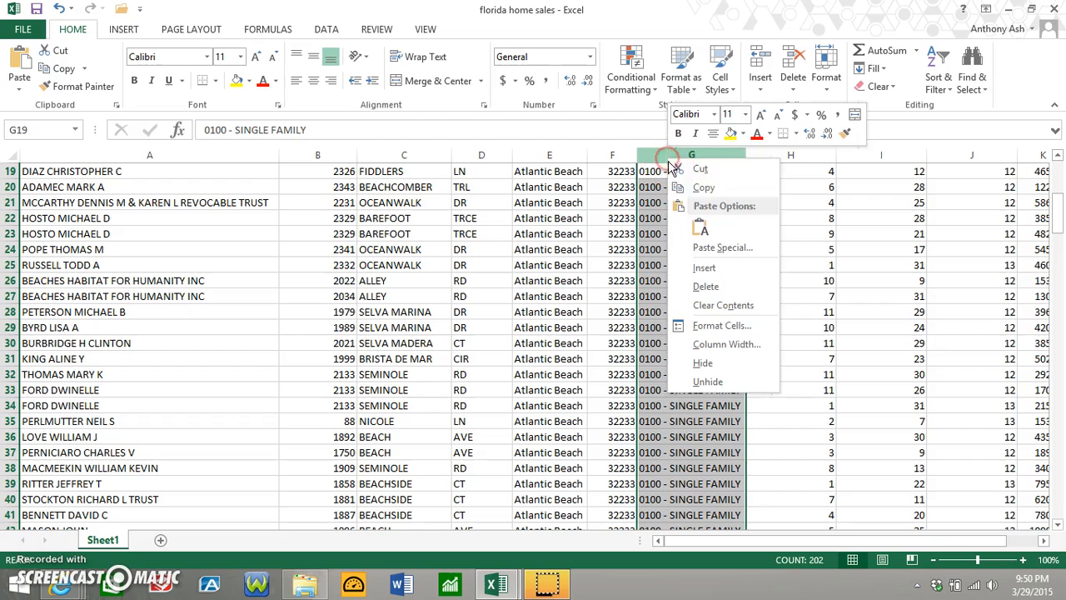
left_click(704, 268)
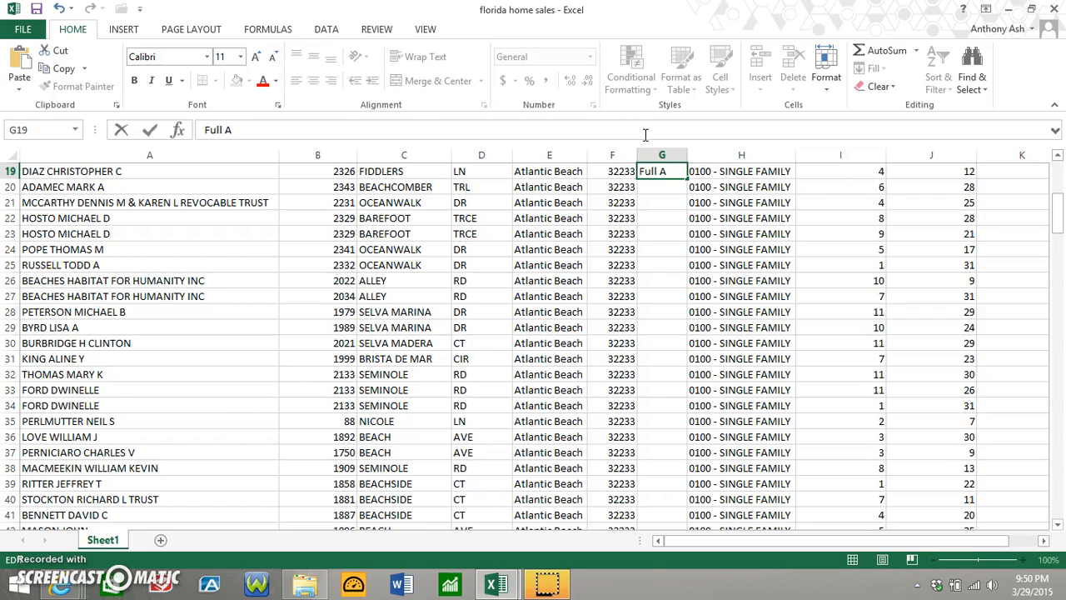
Enter "Full Address" in G19 and fit the width of column G to its contents
key("Return")
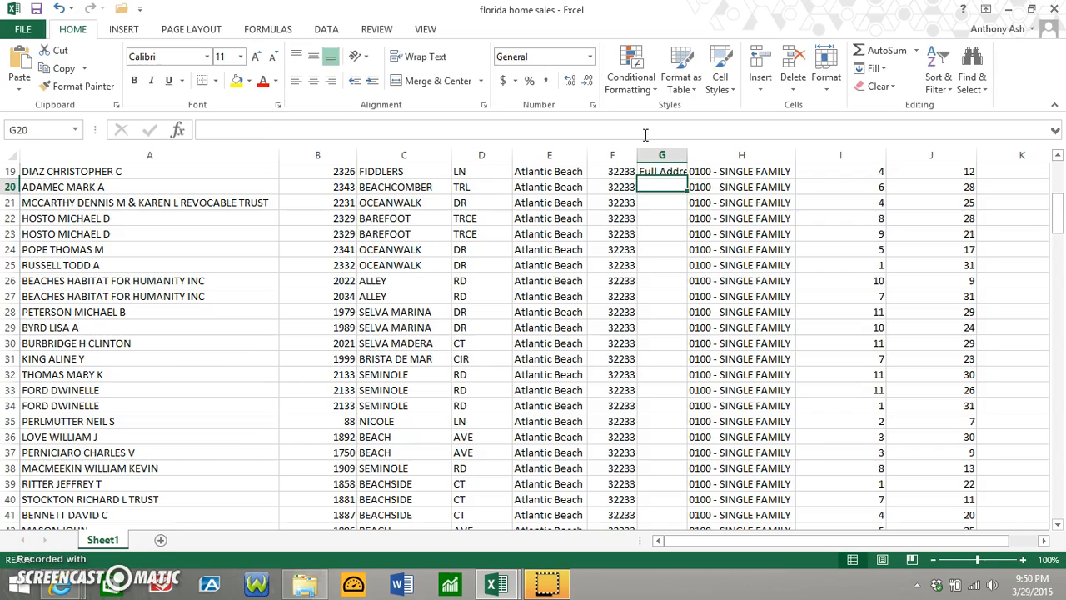
double_click(687, 155)
left_click(678, 184)
scroll(658, 195, "up", 6)
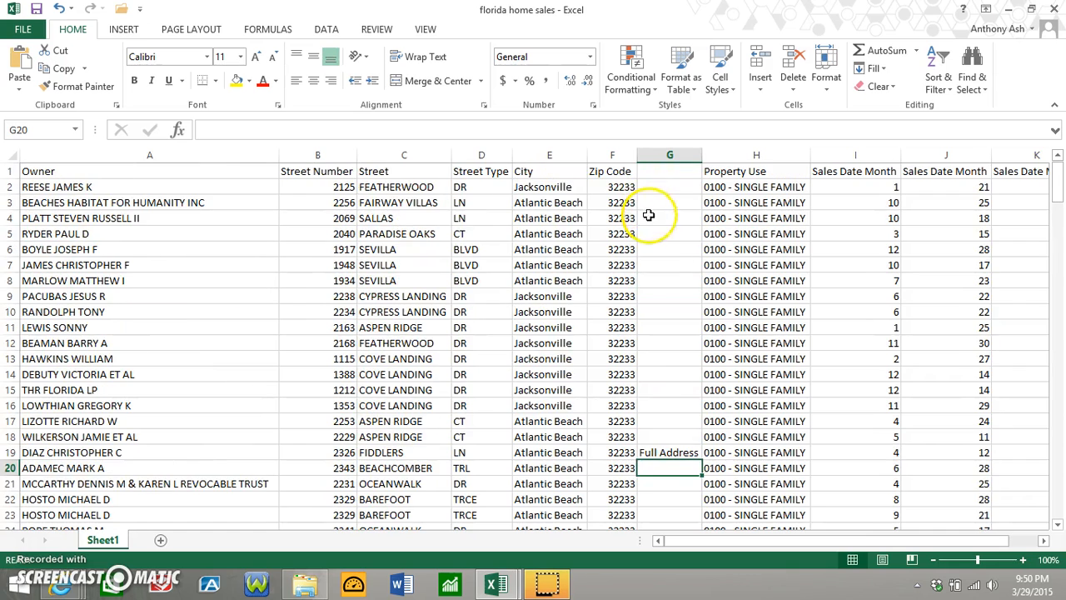
Clear the misplaced text in G19 and enter the header "Full Address" in G1
left_click(671, 450)
key("Delete")
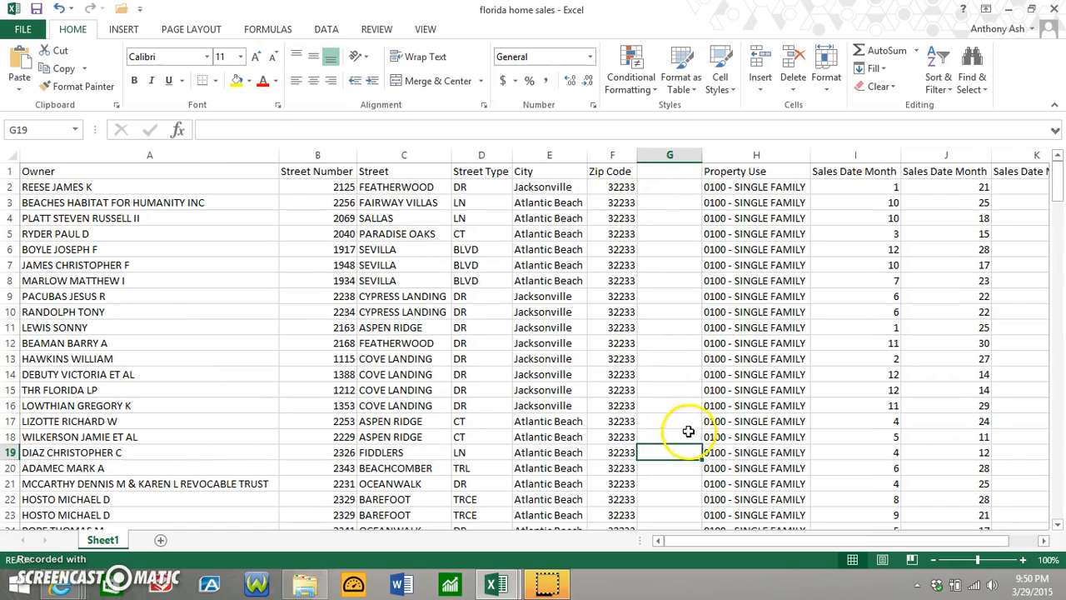
left_click(651, 170)
type("Full Addre")
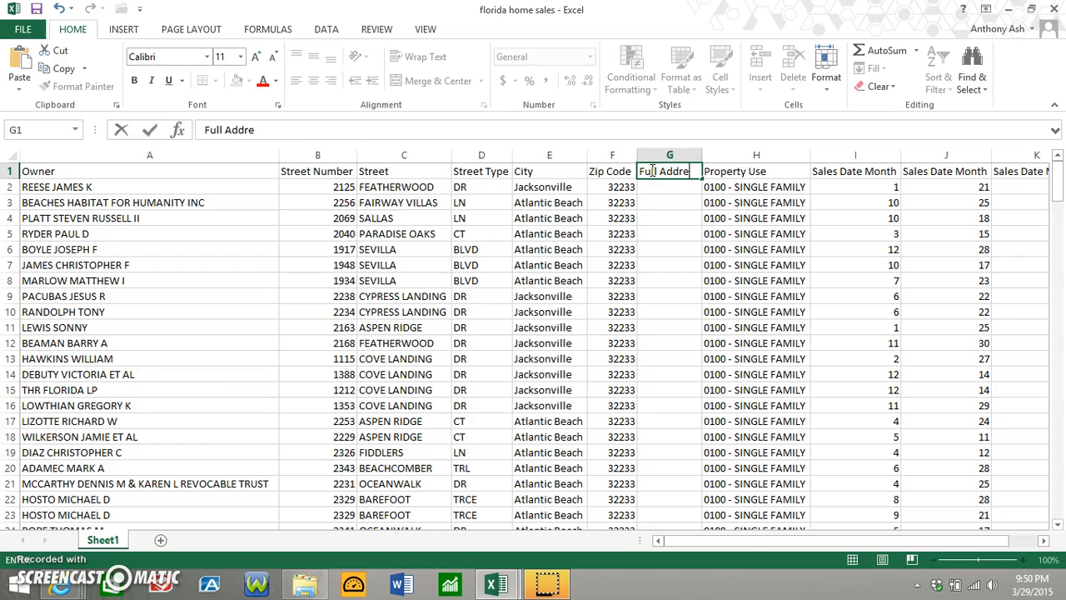
left_click(651, 187)
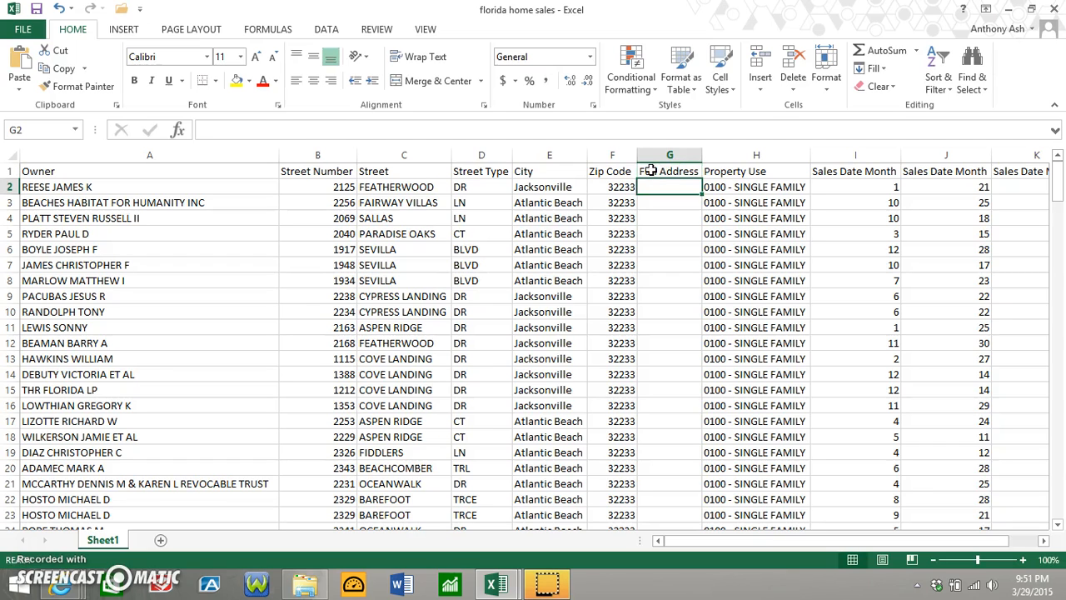
Insert a CONCATENATE function in G2 with B2 as Text1 and a quoted space as Text2
left_click(180, 130)
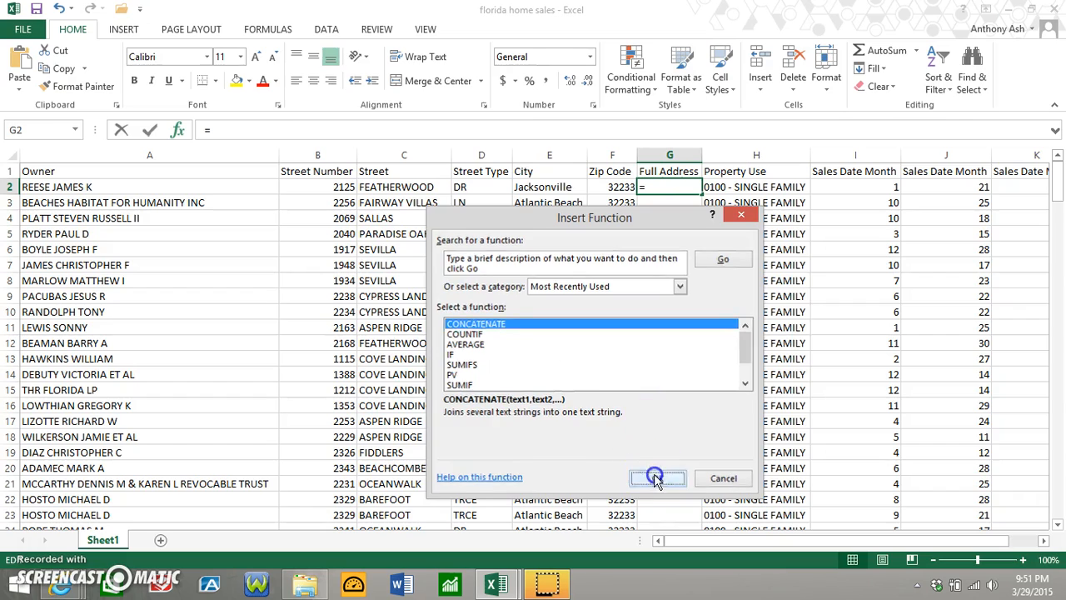
left_click(656, 474)
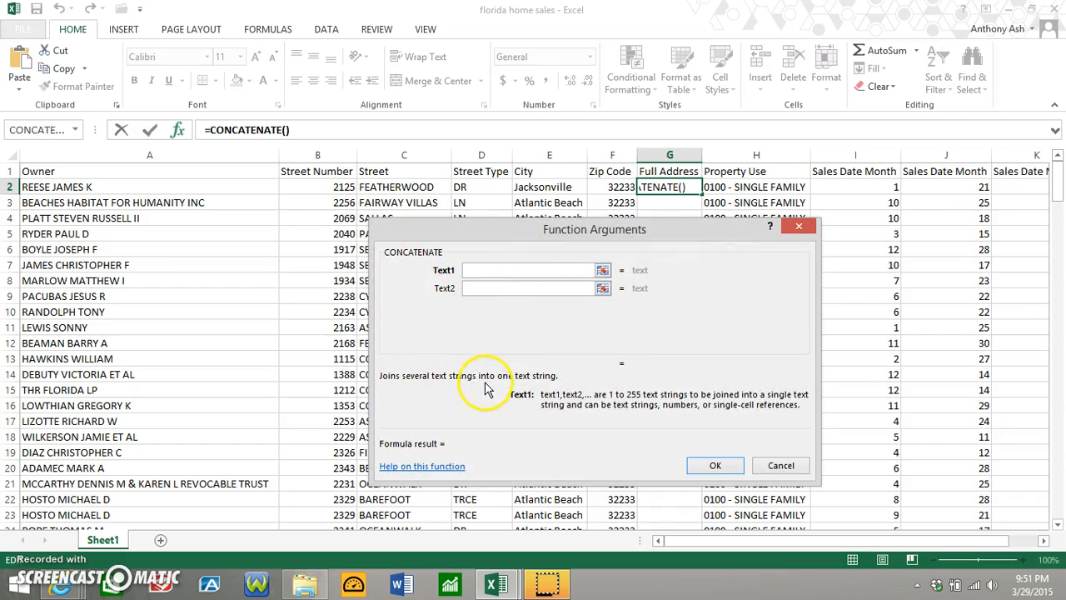
left_click(349, 188)
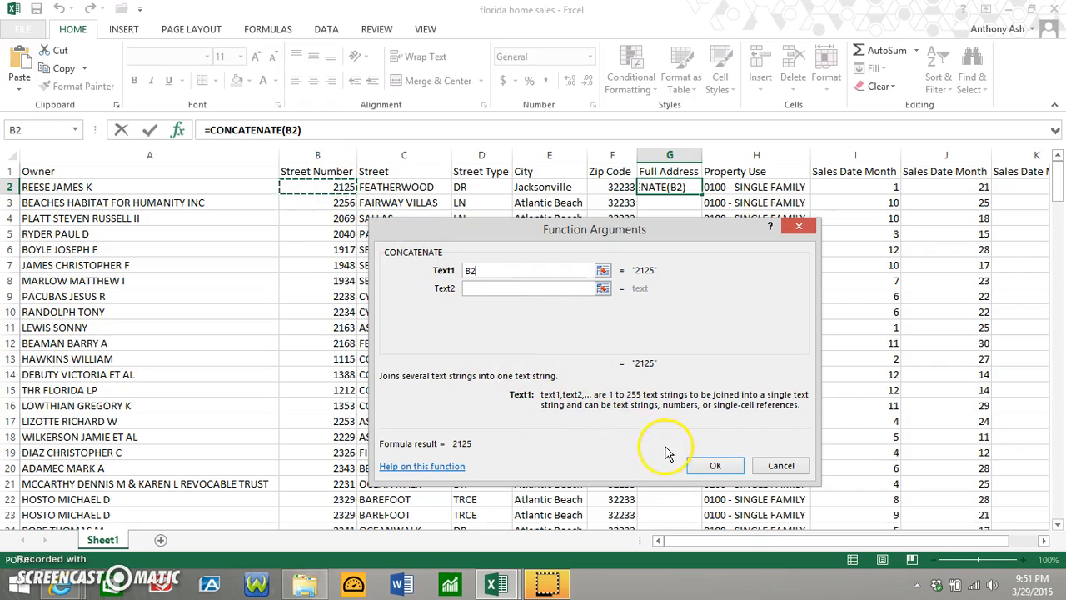
left_click(549, 290)
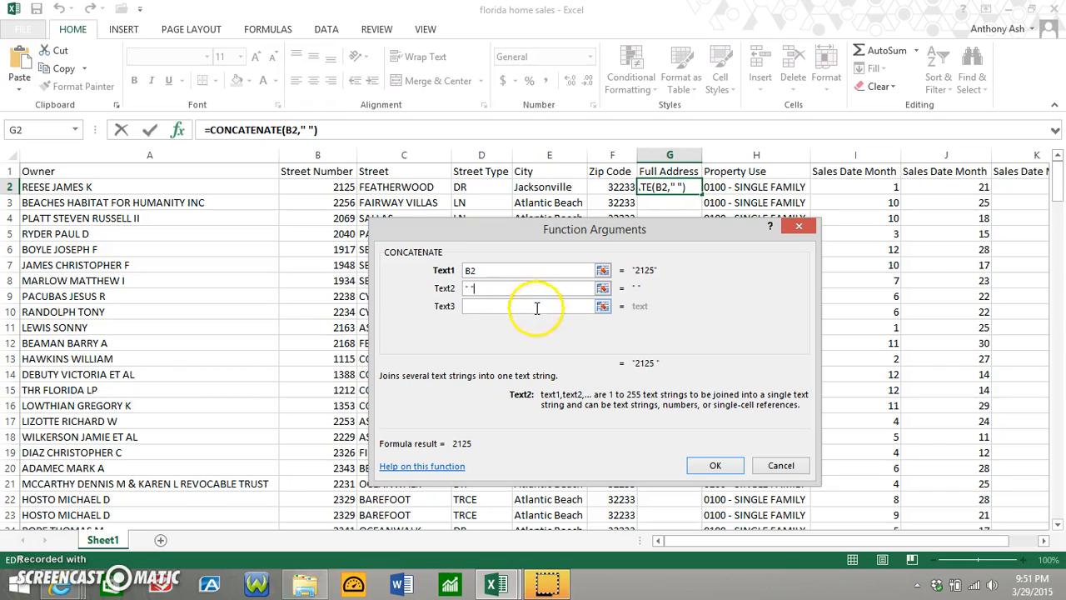
Add C2, a quoted space and D2 as the Text3 to Text5 arguments of the CONCATENATE function
left_click(538, 305)
left_click(403, 187)
left_click(491, 324)
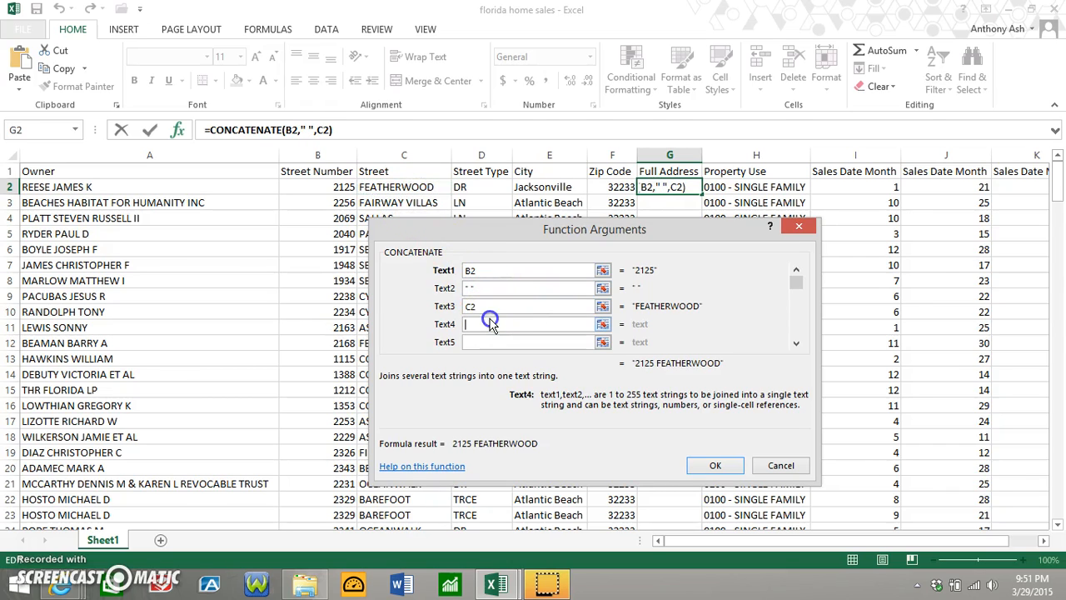
type("\" \"")
left_click(500, 342)
left_click(481, 189)
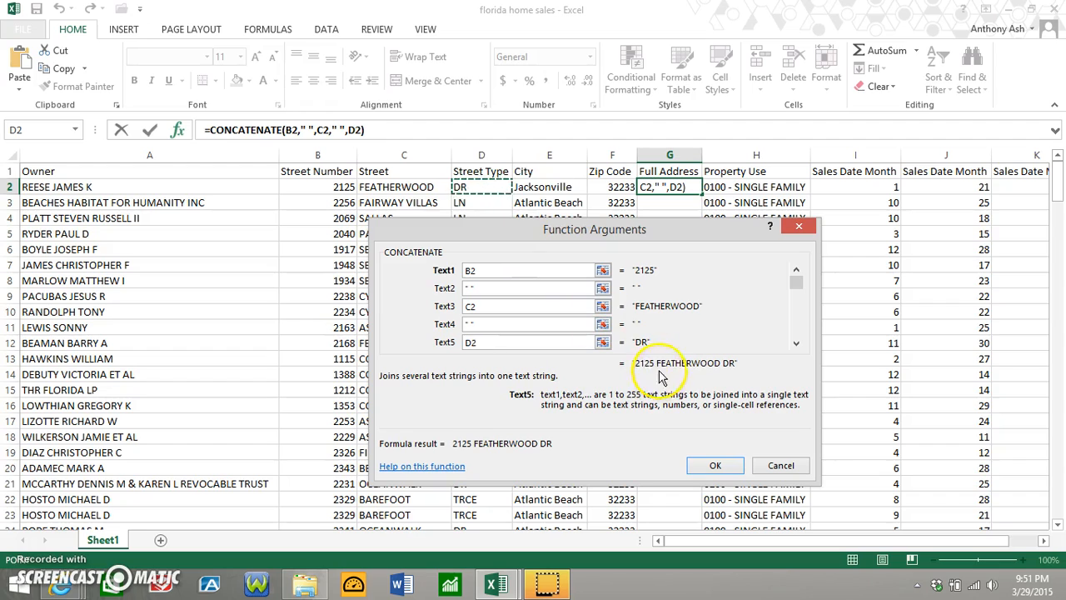
Add a quoted space as Text6 and confirm the CONCATENATE formula in G2
left_click(796, 342)
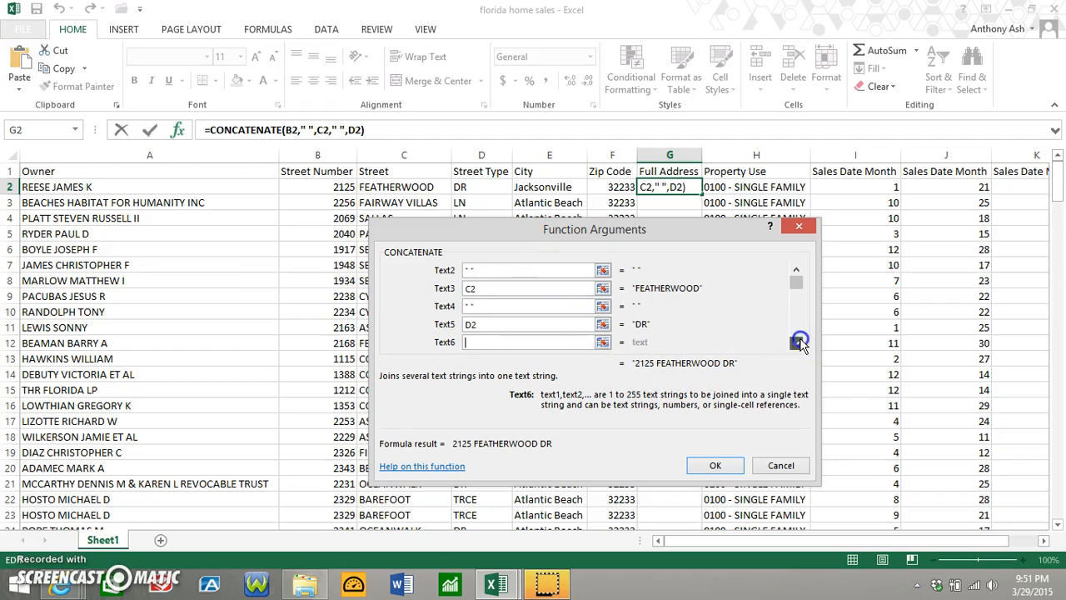
type("\" \"")
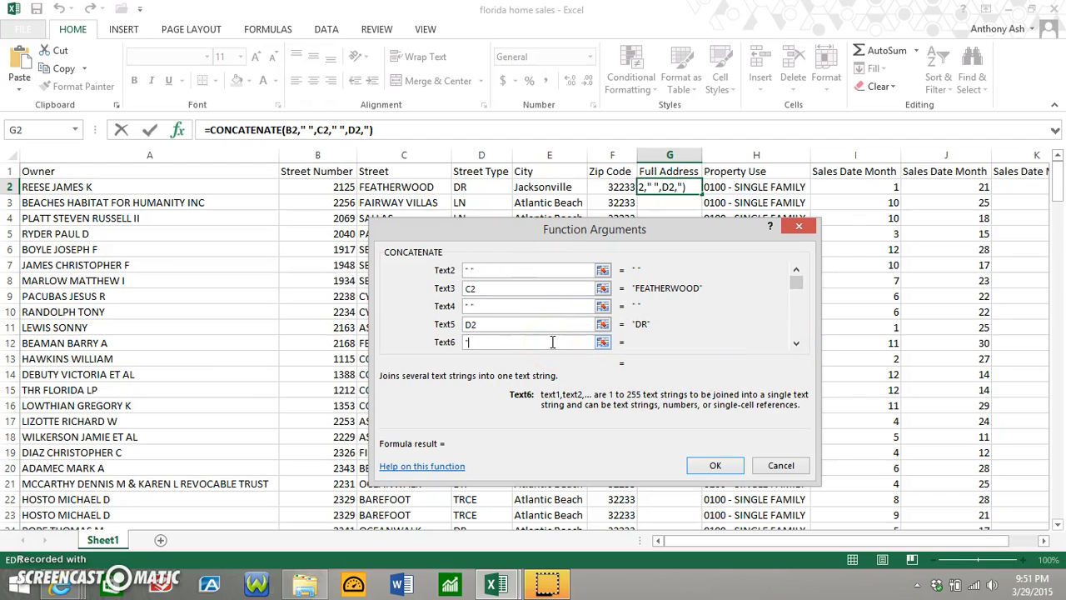
left_click(535, 187)
key("BackSpace")
key("BackSpace")
key("Return")
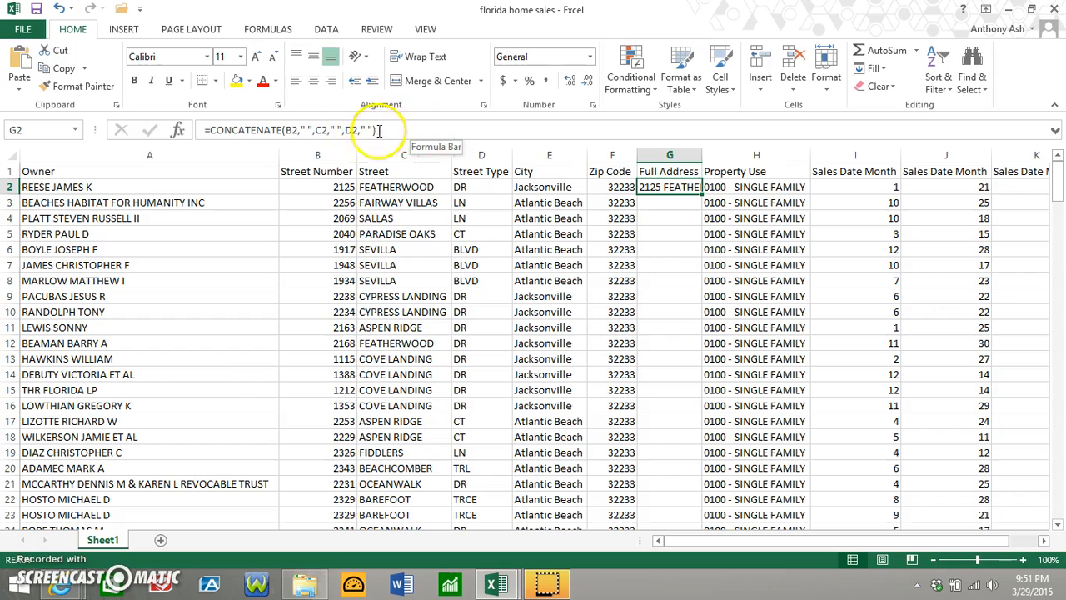
Reopen the arguments of the G2 formula and set Text7 to the city cell E2
left_click(177, 130)
scroll(552, 328, "down", 3)
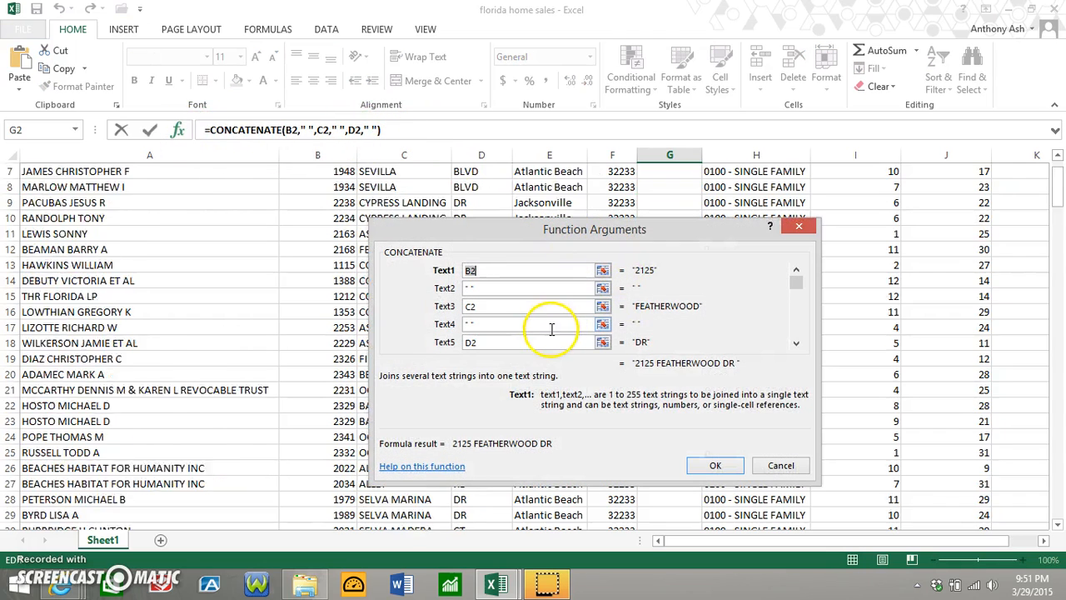
left_click(799, 343)
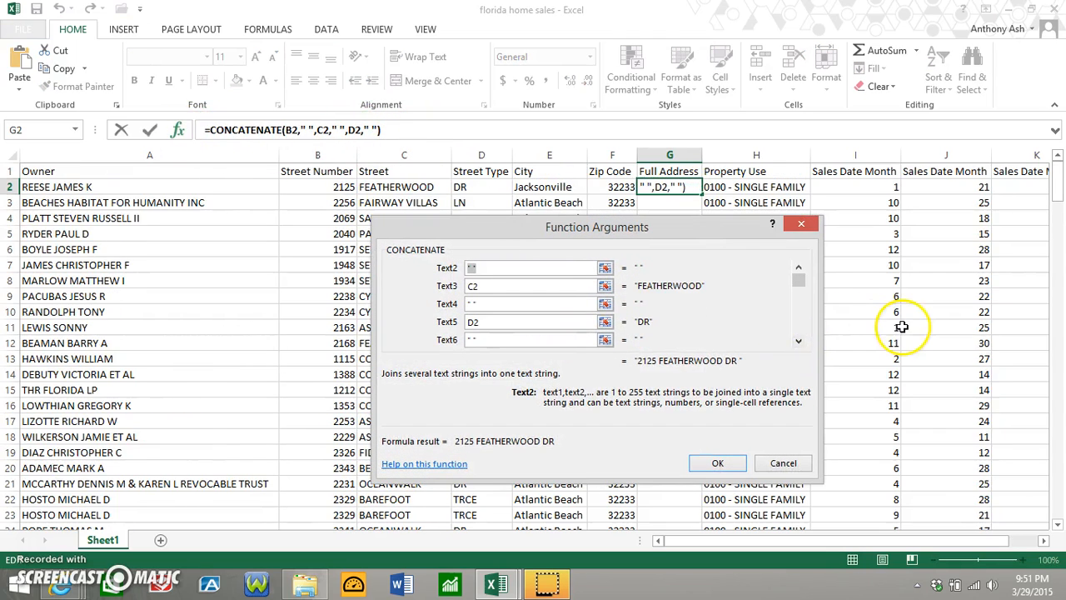
left_click(800, 342)
left_click(560, 338)
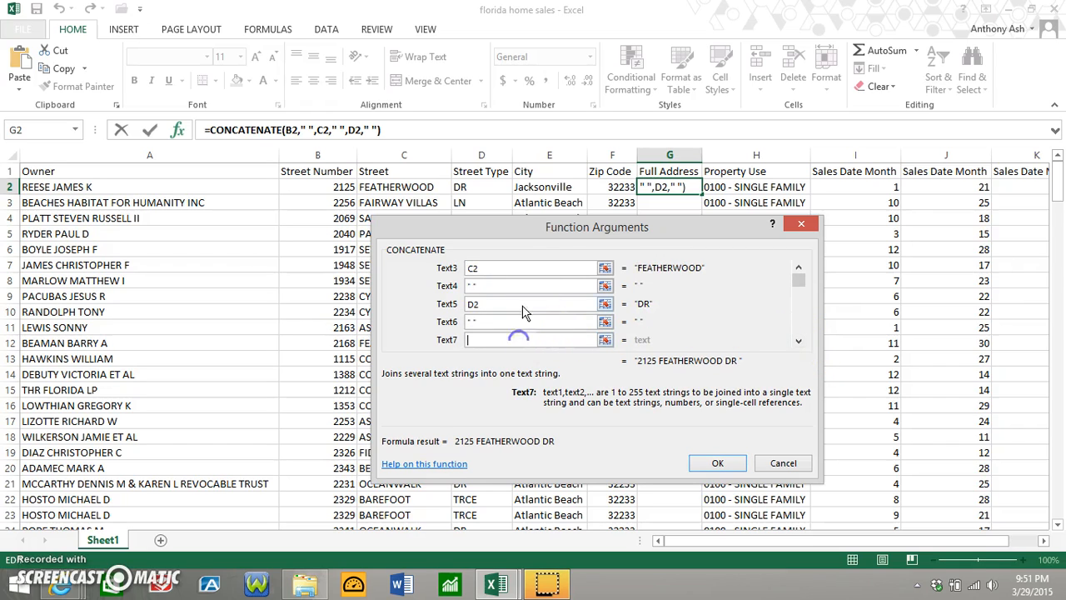
left_click(556, 187)
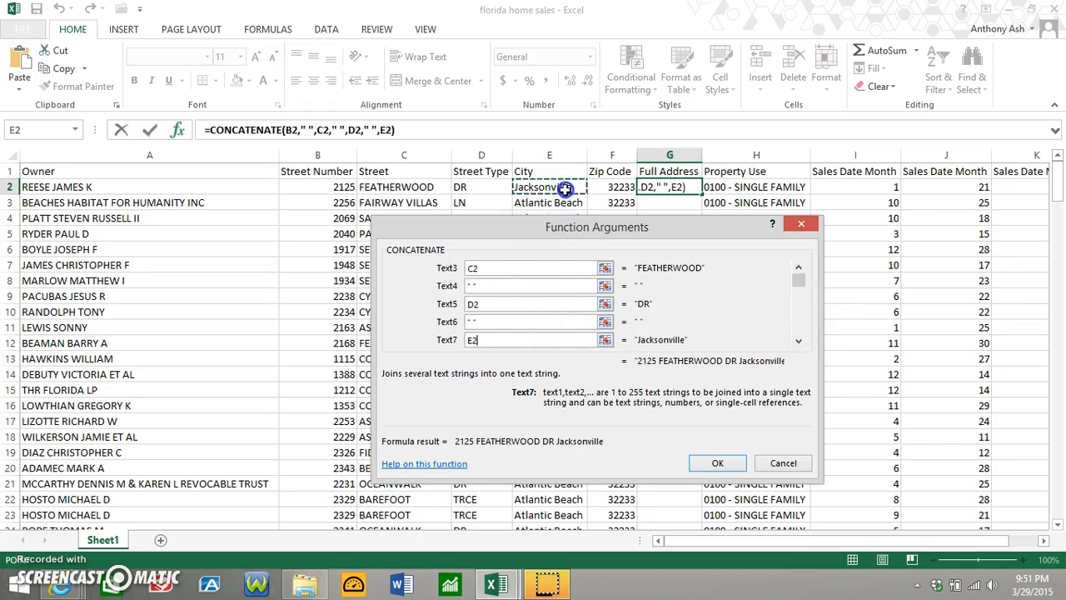
Add a quoted space as Text8 and zip code cell F2 as Text9, and confirm the formula
left_click(799, 341)
type("\" \"")
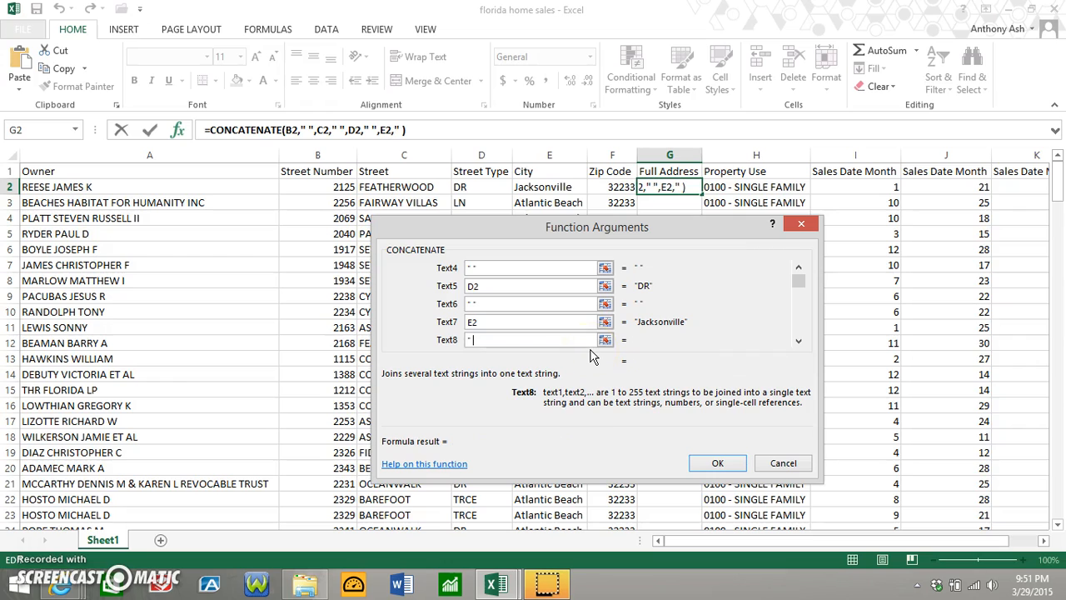
left_click(799, 340)
left_click(617, 186)
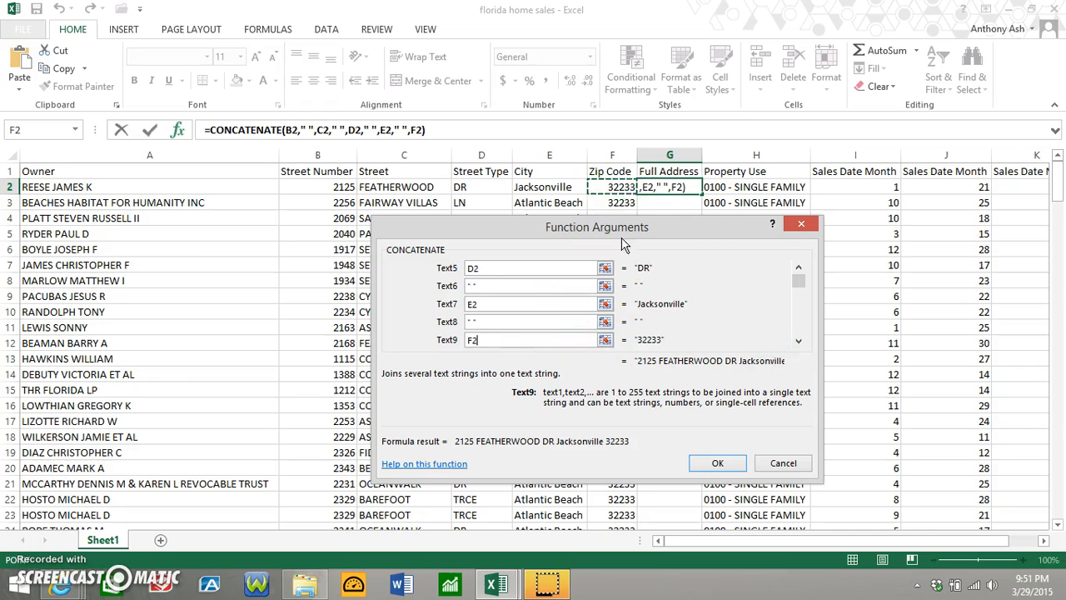
left_click(717, 463)
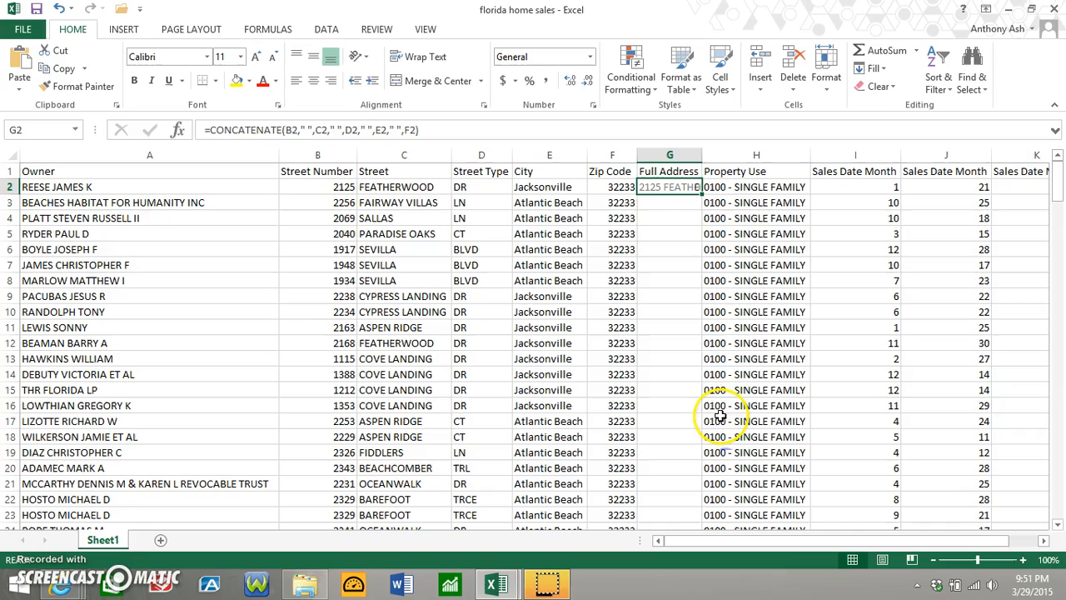
Fit column G to the full address and fill the G2 formula down through row 202
double_click(702, 150)
left_click_drag(852, 191, 792, 501)
left_click(693, 380)
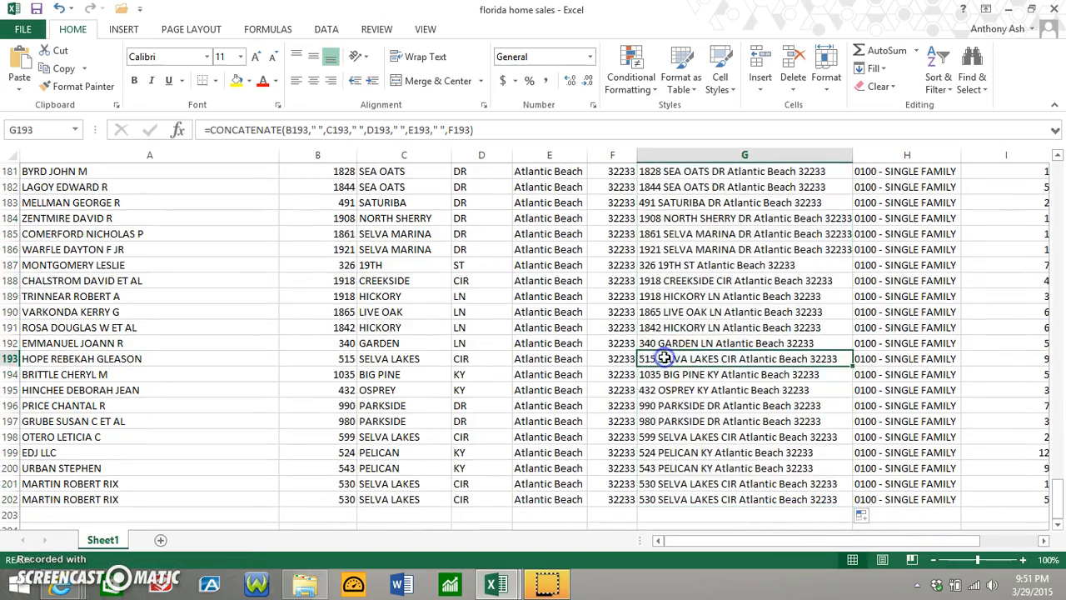
scroll(536, 238, "up", 20)
Save the workbook as "florida home sales" in the Documents folder, replacing the existing file
left_click(22, 29)
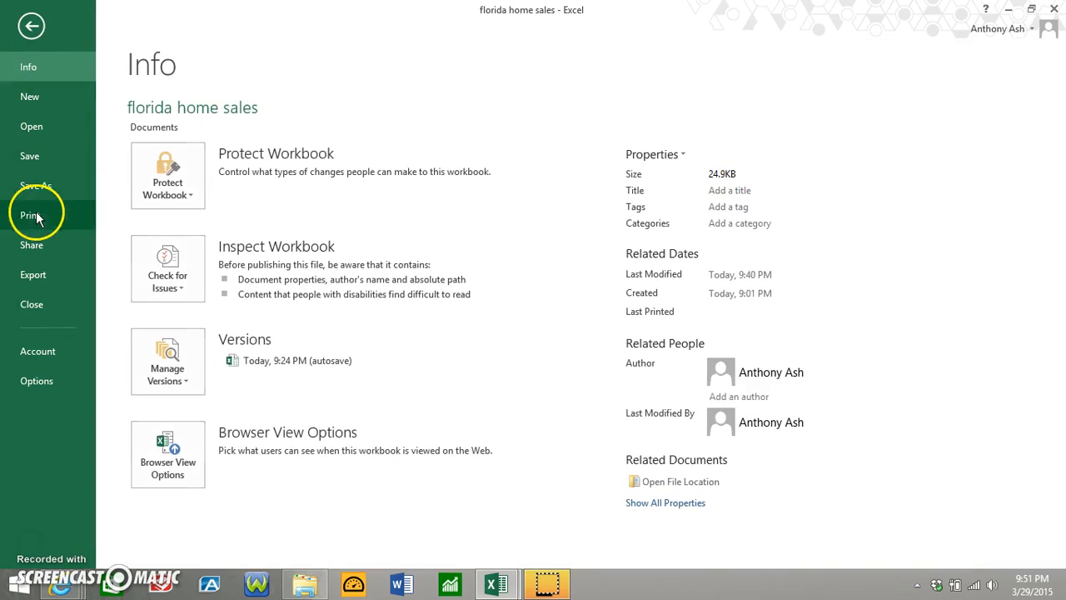
left_click(50, 185)
left_click(405, 167)
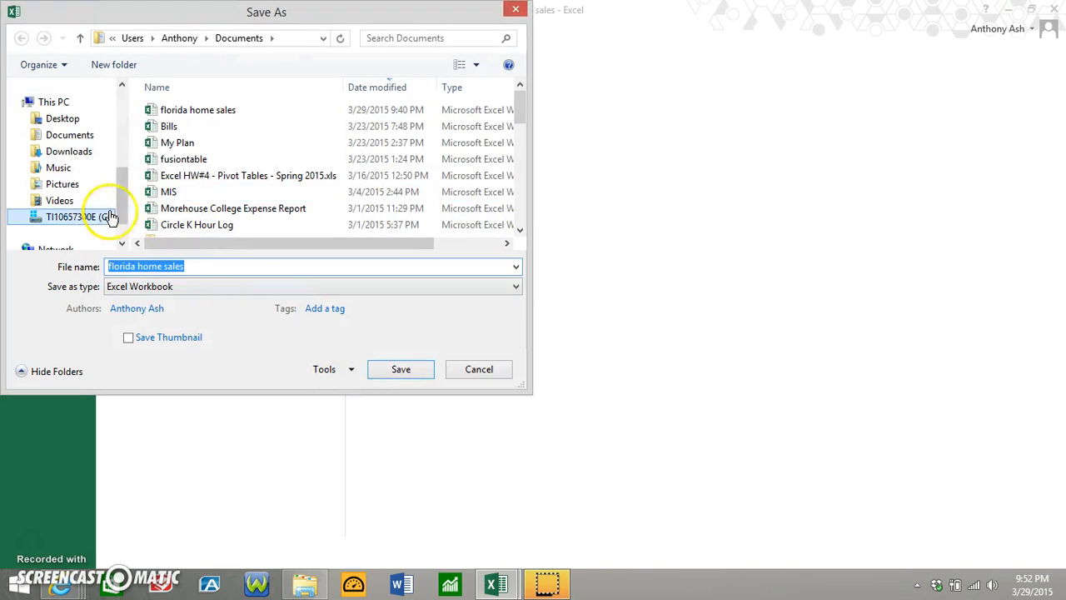
left_click(70, 135)
left_click(419, 373)
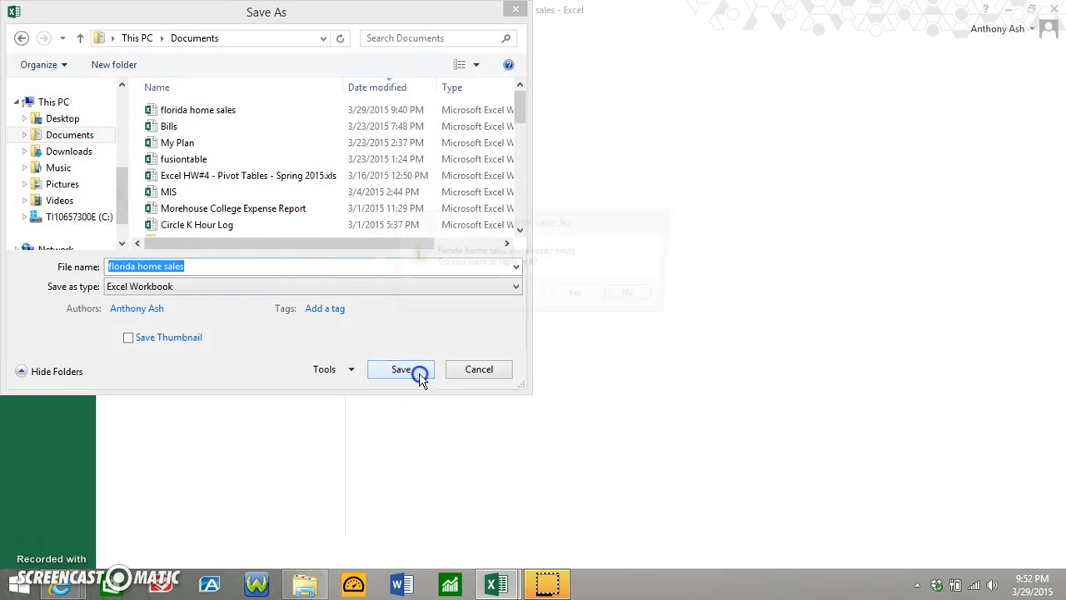
left_click(556, 296)
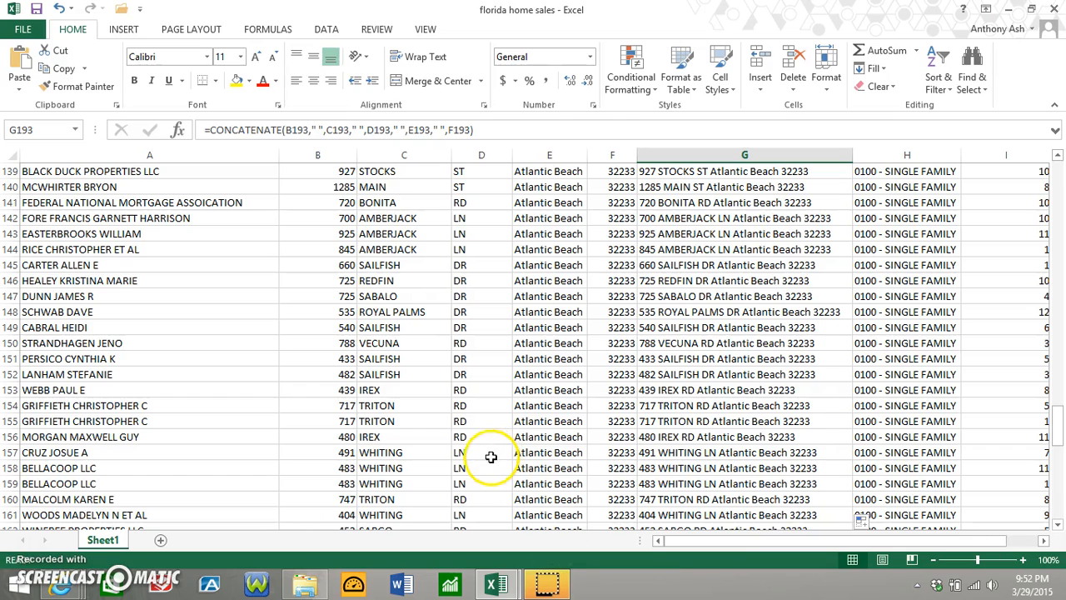
Switch to Google Drive in the browser and create a new Google Fusion Tables file
mouse_move(60, 583)
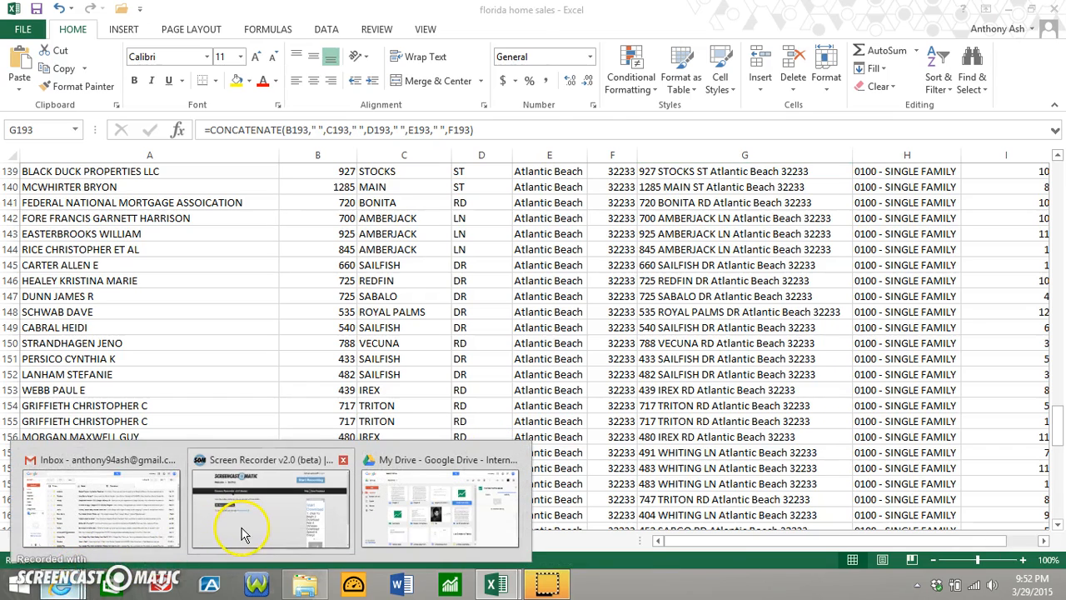
left_click(433, 496)
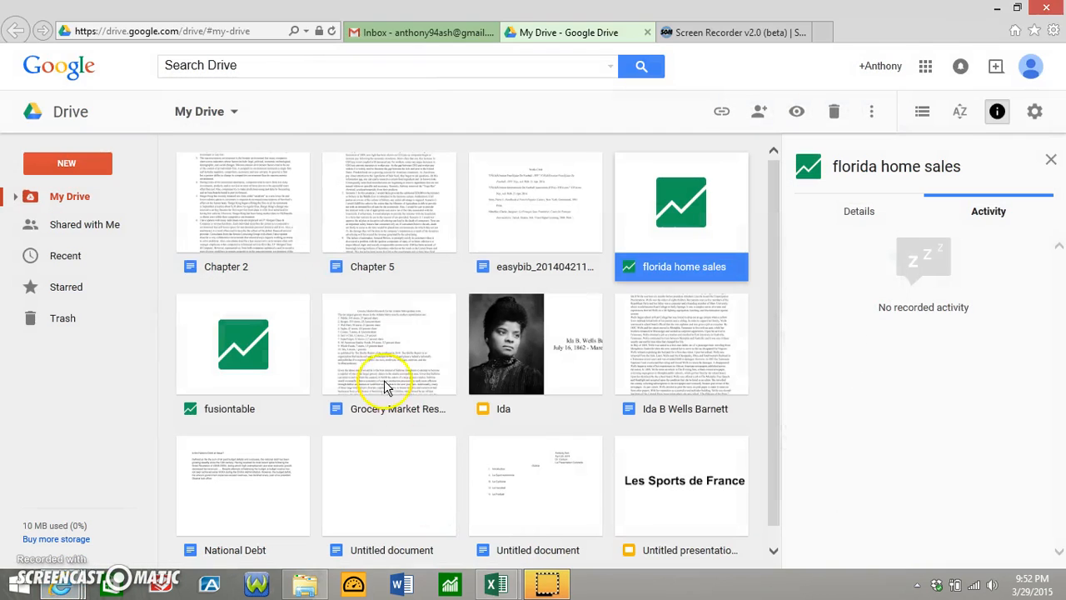
left_click(94, 165)
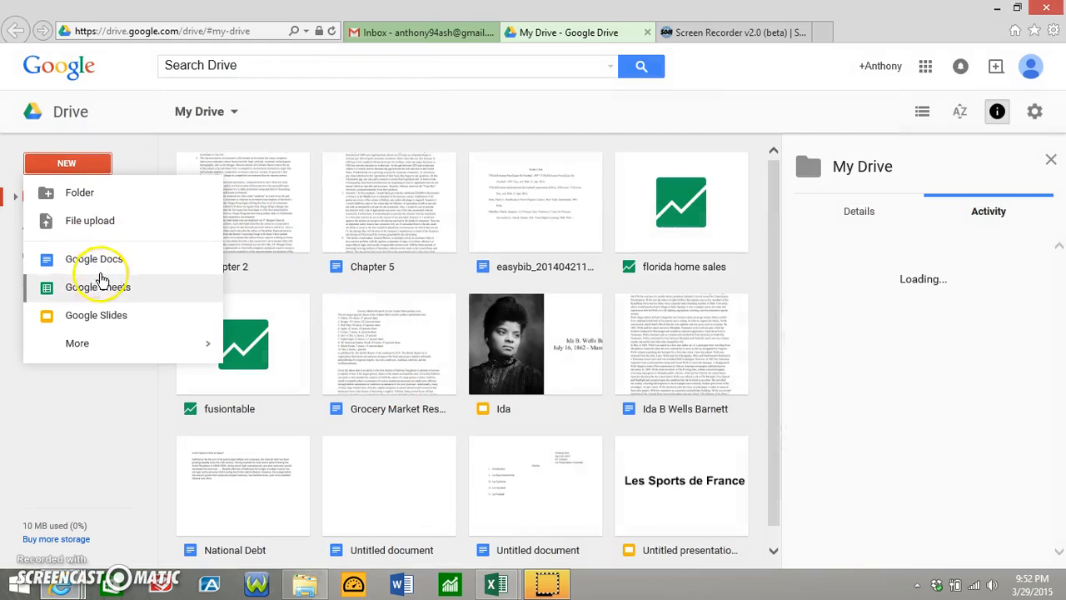
mouse_move(139, 345)
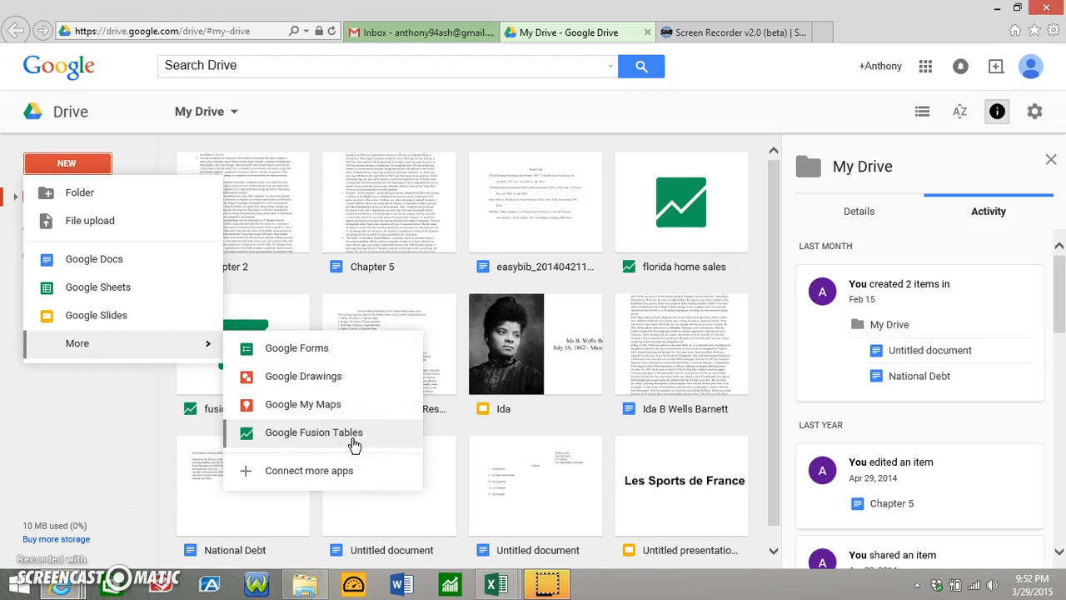
left_click(351, 444)
left_click(349, 443)
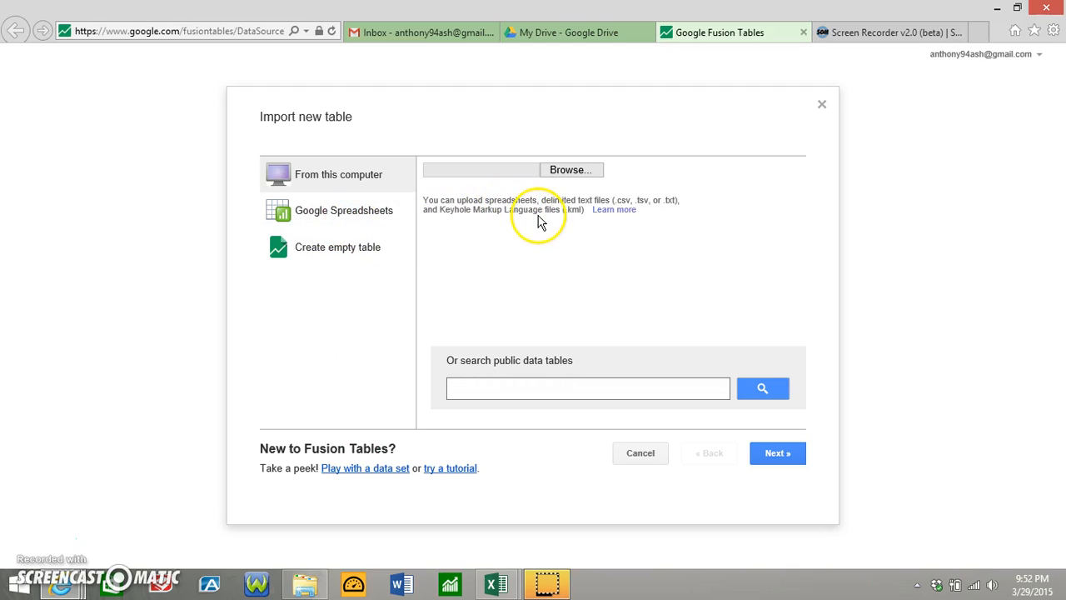
Choose the "florida home sales" workbook from the Documents folder as the file to import and load its column preview
left_click(571, 171)
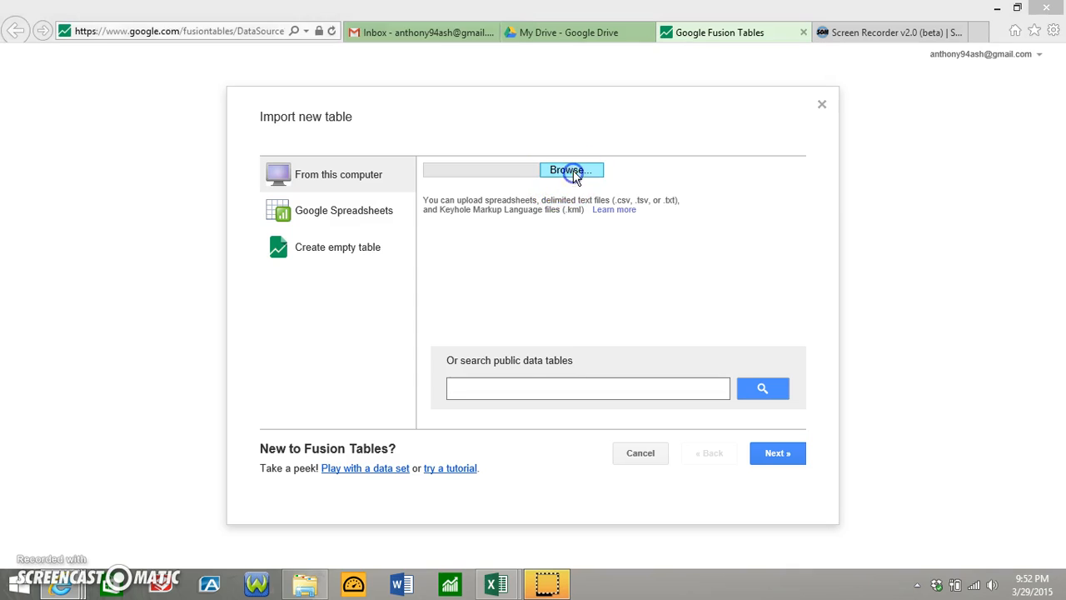
left_click(200, 112)
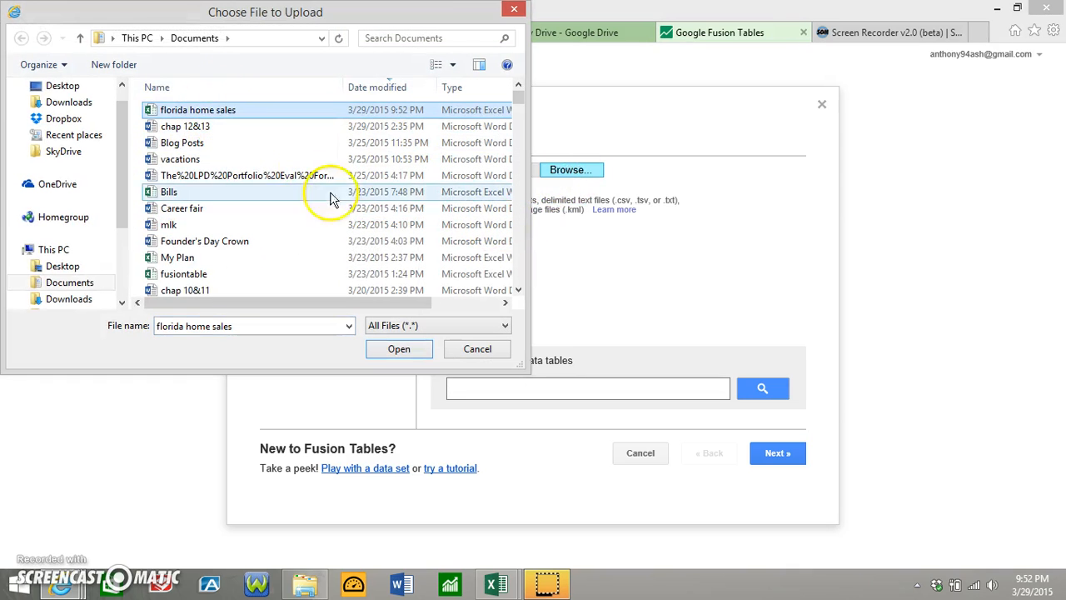
left_click(398, 349)
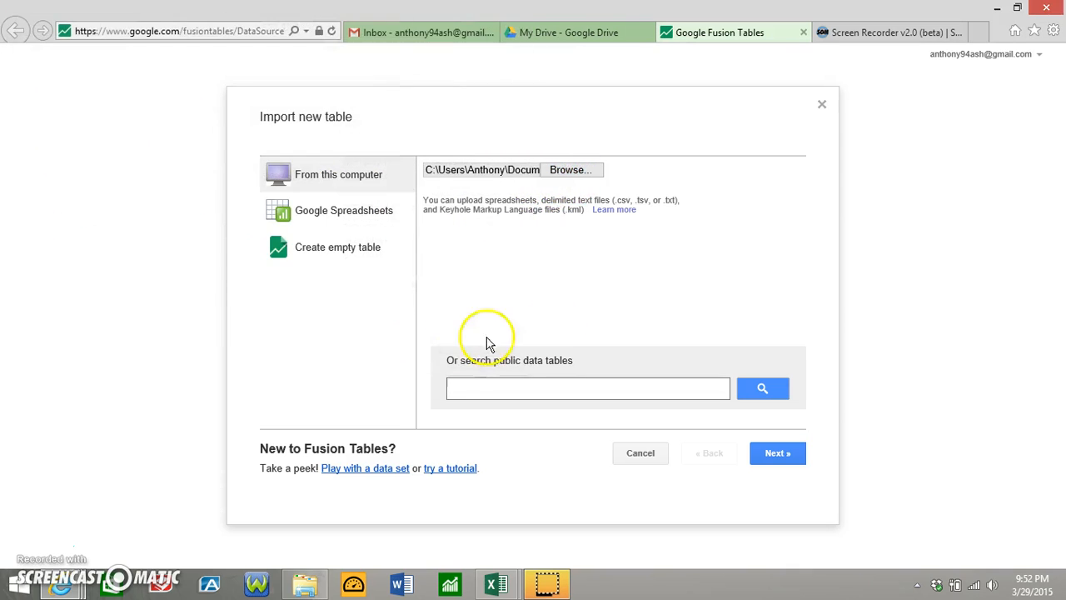
left_click(781, 454)
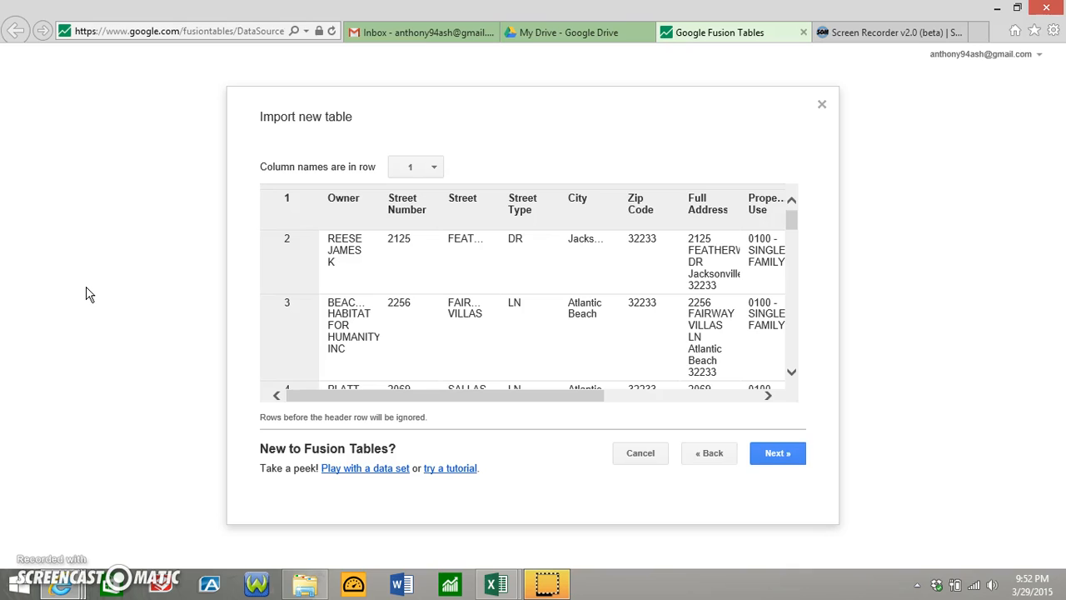
Accept row 1 as the column names and finish importing the table as "florida home sales" with export allowed
scroll(395, 292, "down", 2)
scroll(408, 302, "up", 2)
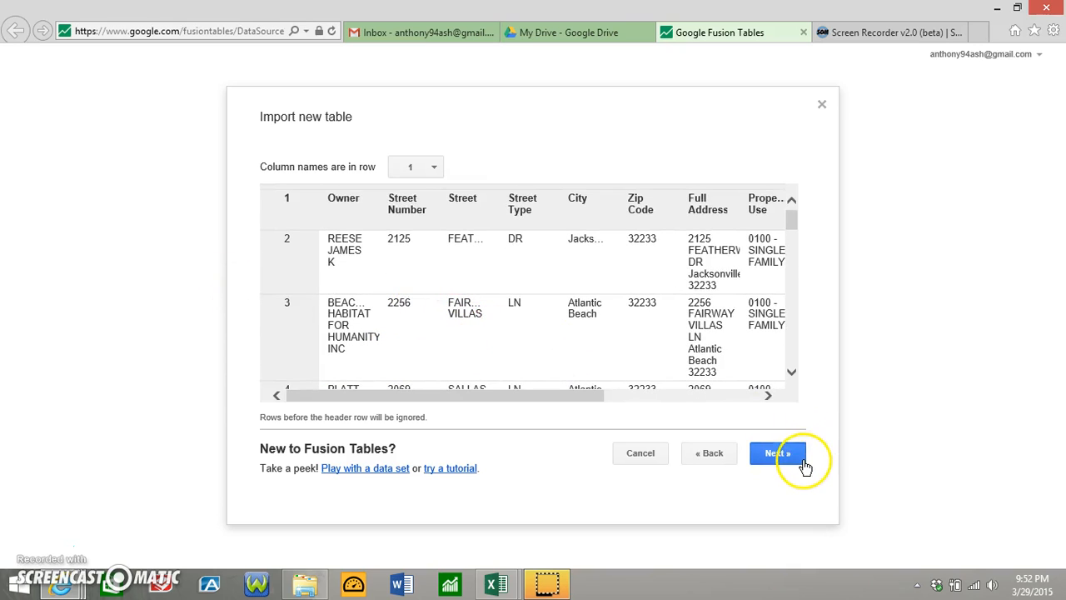
left_click(776, 454)
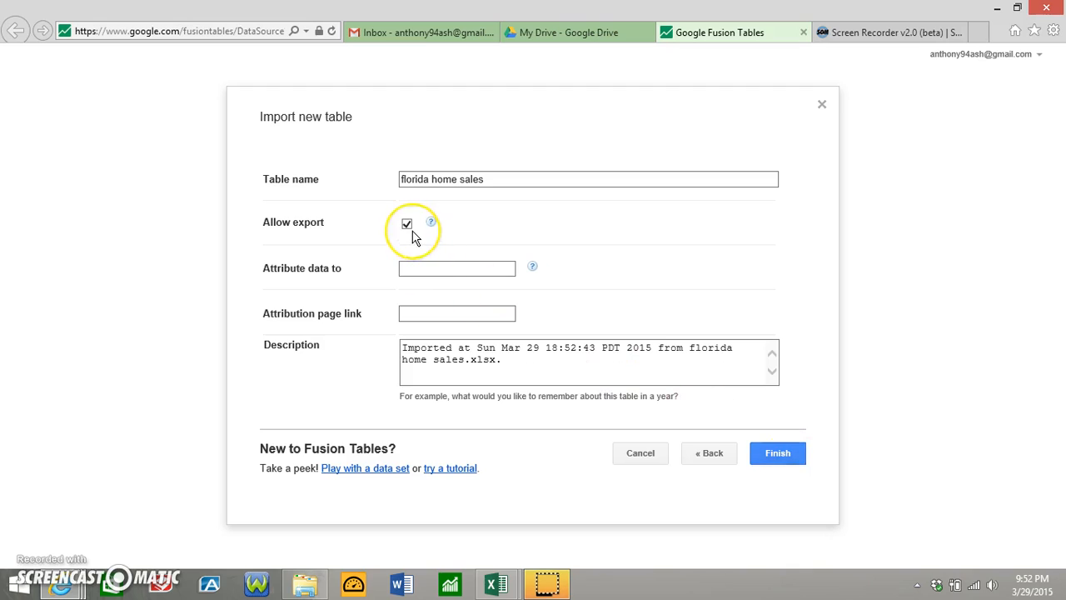
left_click(780, 453)
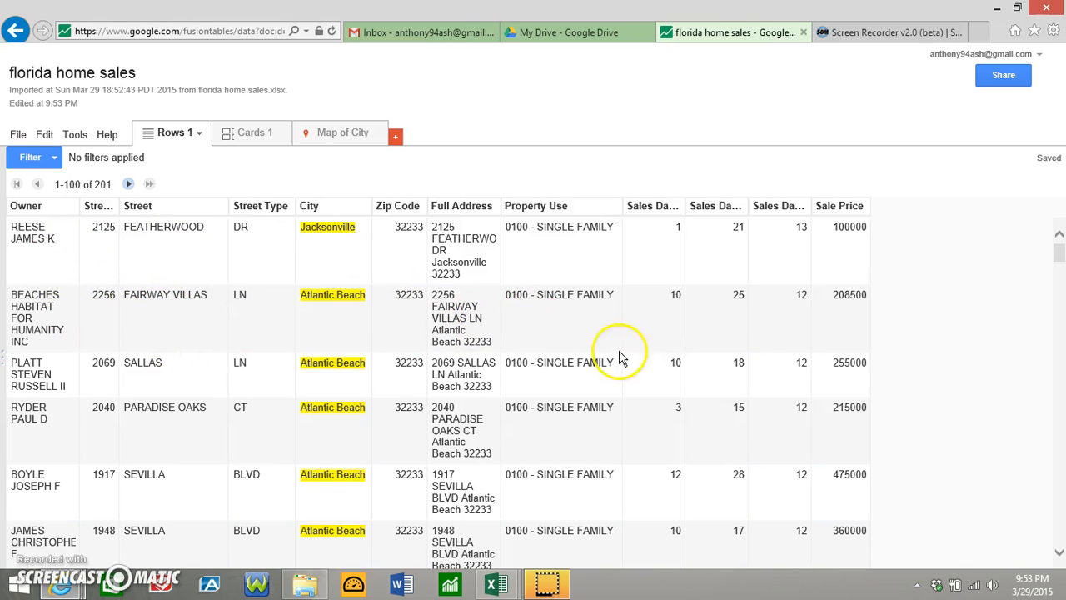
Open the Map of City view and geocode the City column, pausing and resuming the process once
scroll(93, 265, "down", 1)
scroll(94, 263, "up", 1)
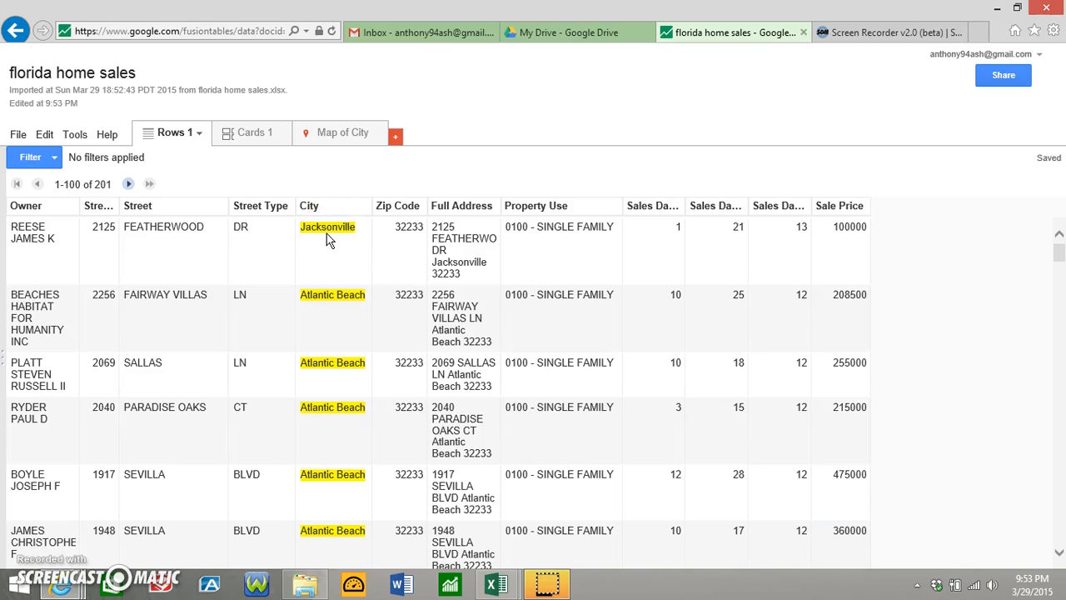
left_click(331, 137)
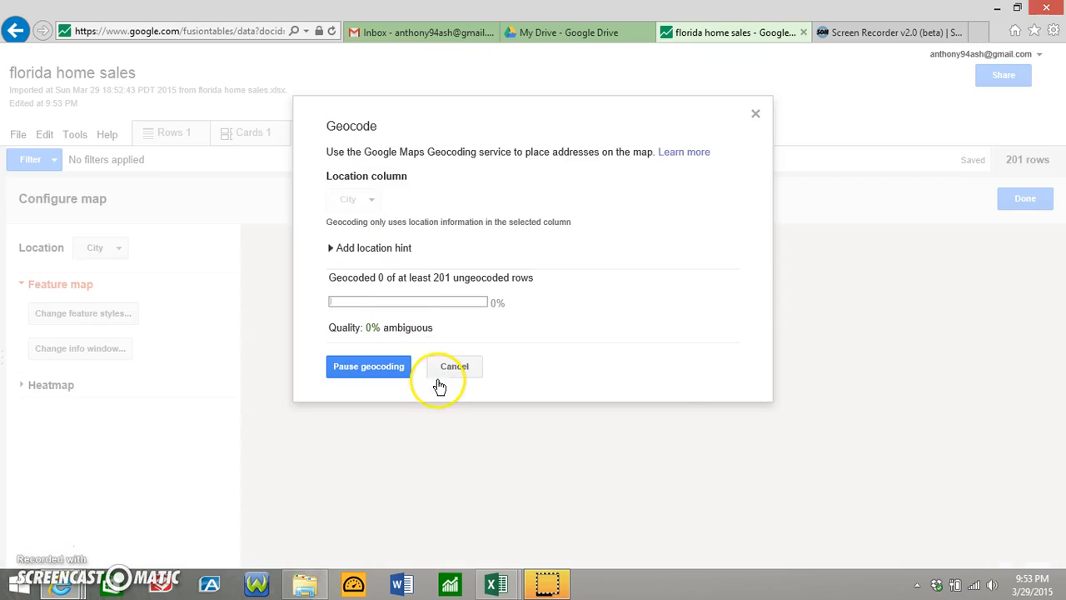
left_click(396, 385)
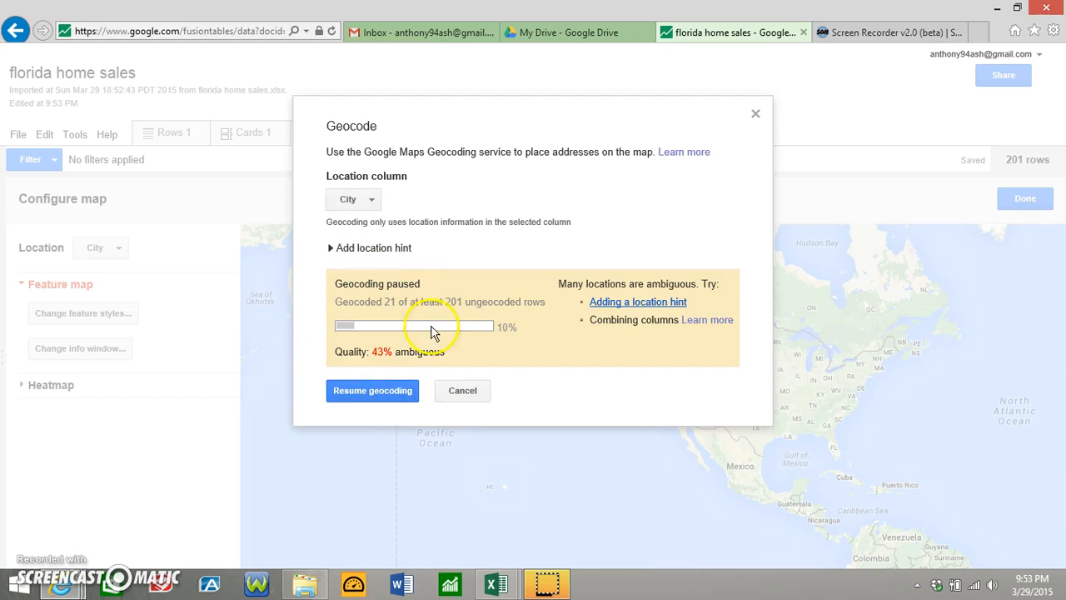
left_click(389, 383)
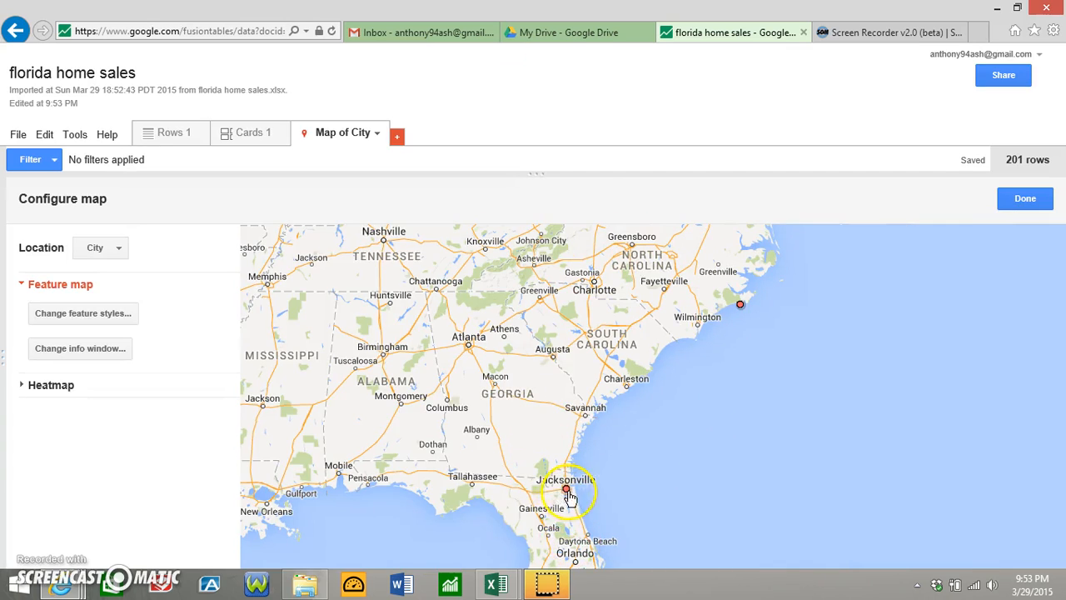
Examine where the city-based points fall around Jacksonville and along the southeastern coast
scroll(575, 487, "up", 2)
scroll(565, 493, "up", 1)
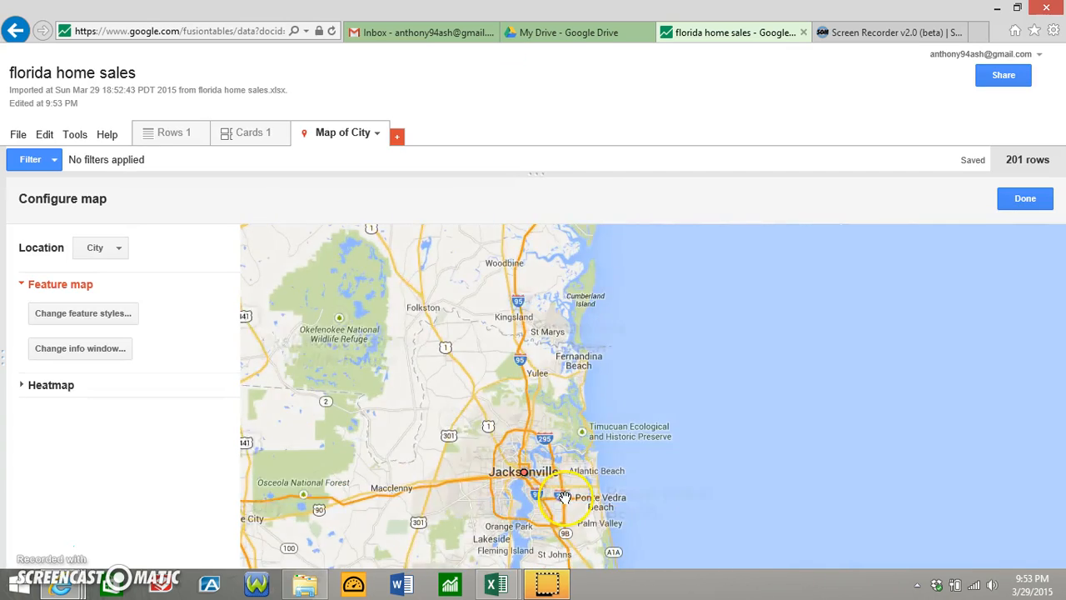
scroll(576, 470, "down", 1)
scroll(580, 429, "down", 2)
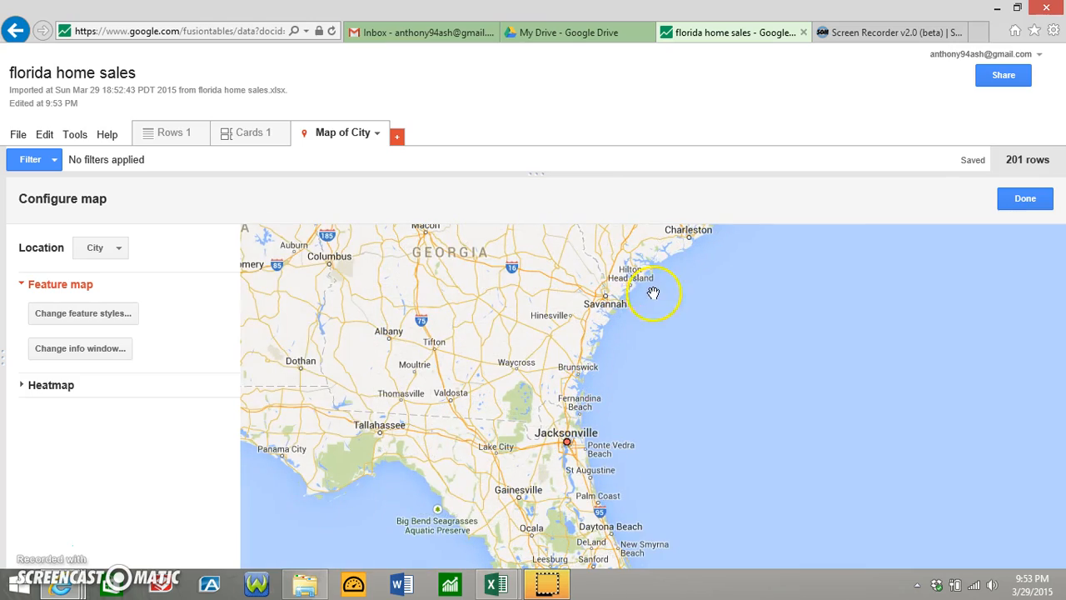
scroll(674, 290, "up", 2)
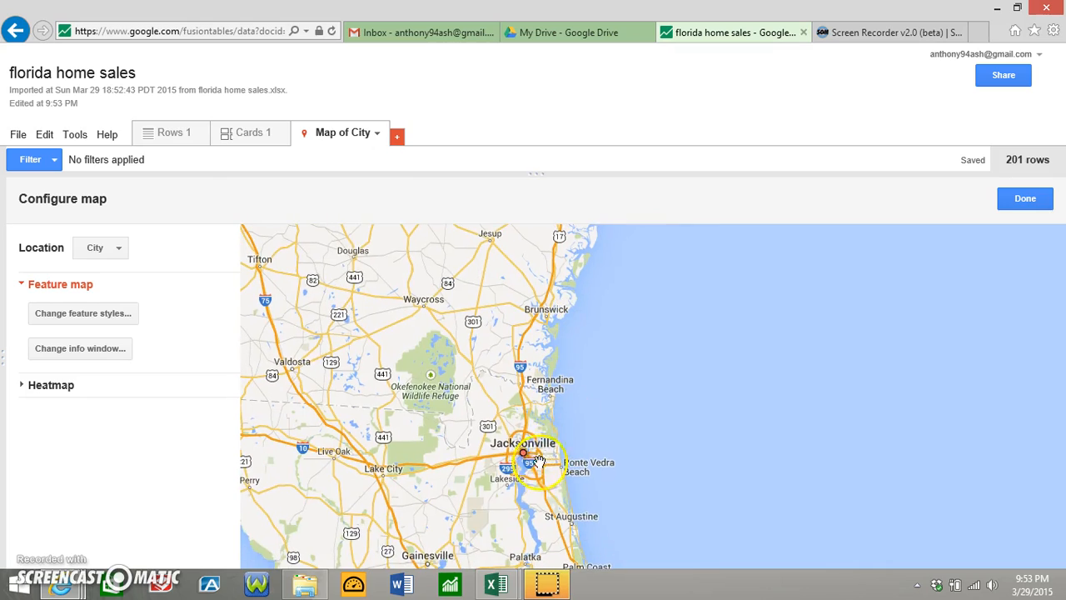
scroll(566, 423, "down", 1)
scroll(569, 421, "up", 2)
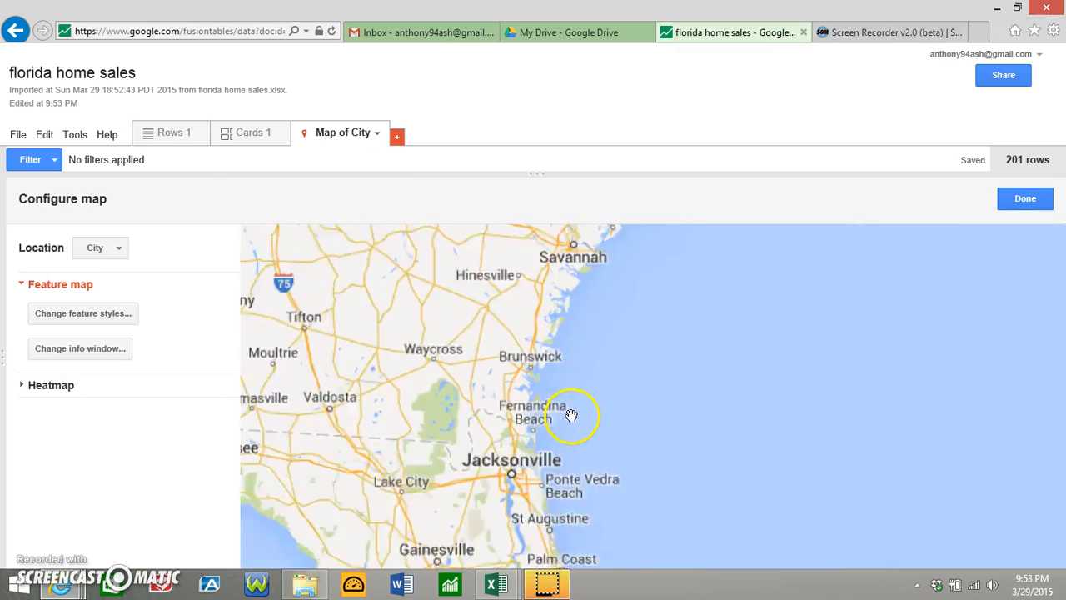
scroll(539, 450, "down", 1)
scroll(553, 416, "down", 3)
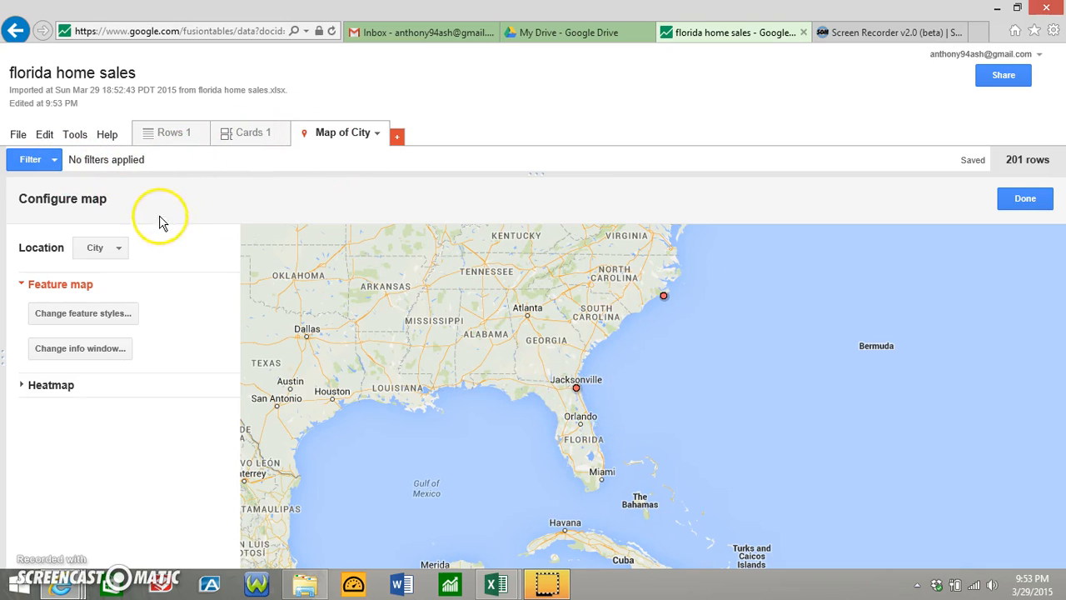
Change the Full Address column's type to Location in the table rows and save the column
left_click(163, 135)
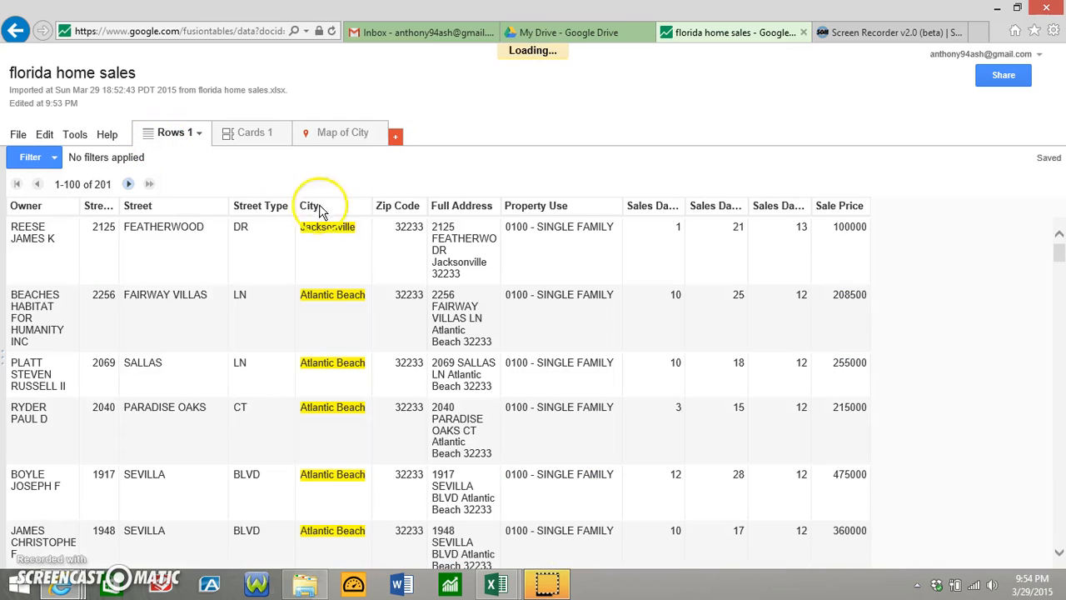
left_click(488, 206)
left_click(426, 224)
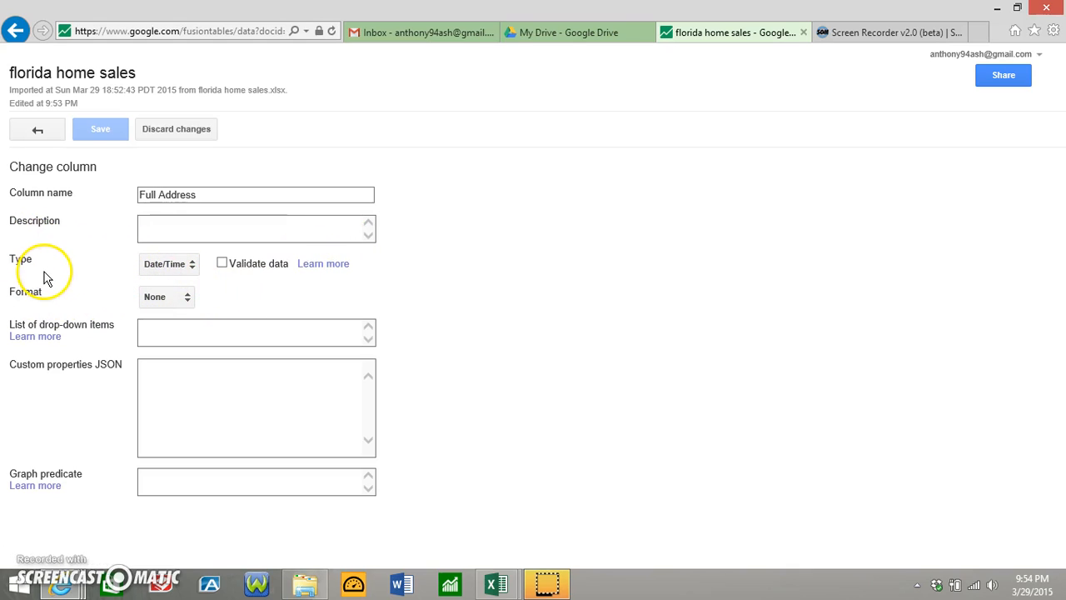
left_click(166, 270)
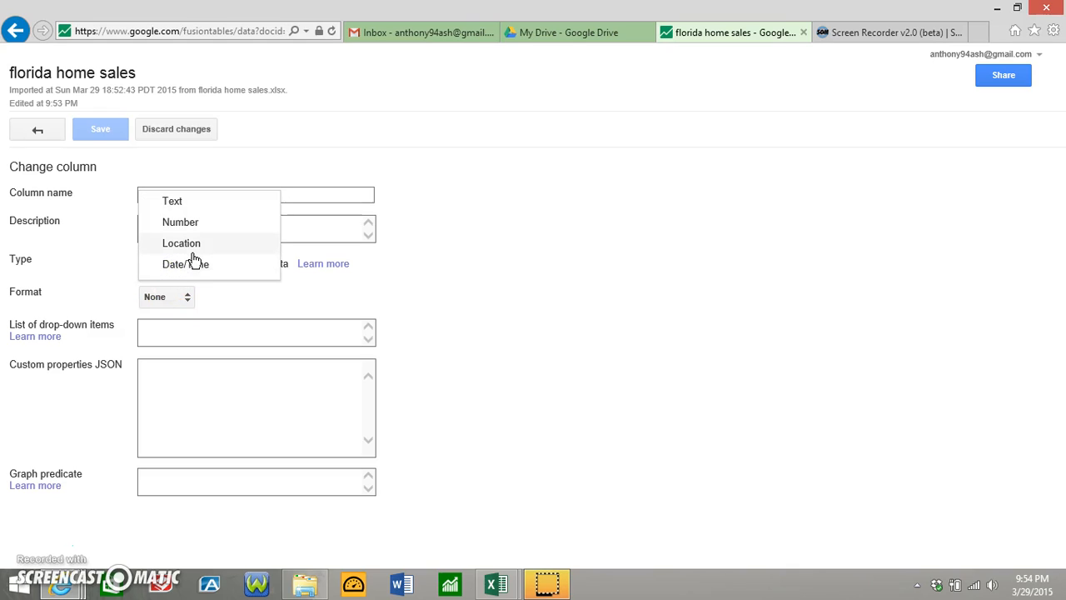
left_click(196, 248)
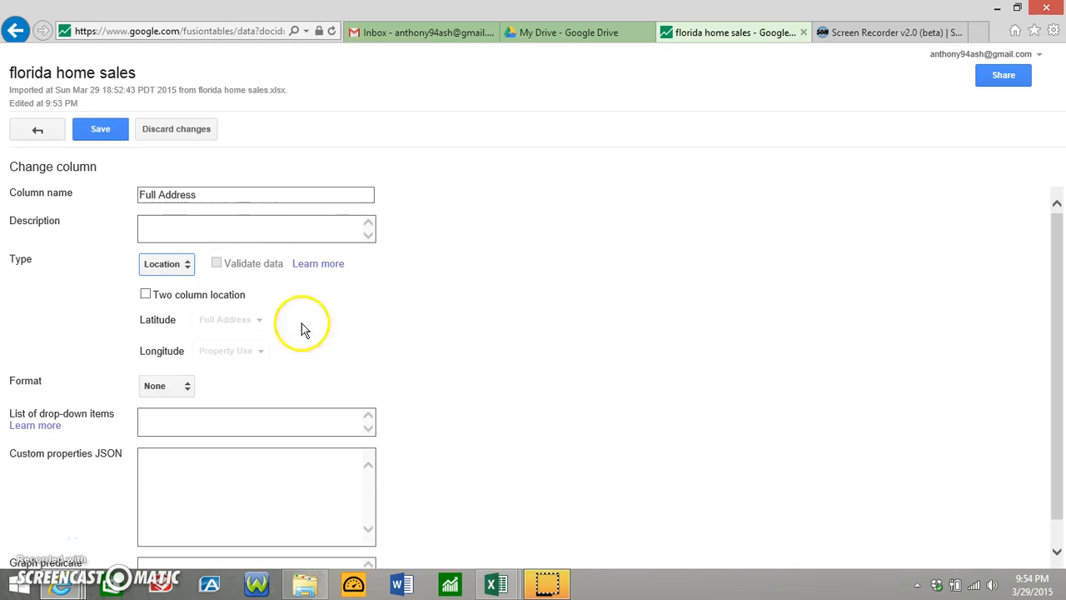
left_click(113, 131)
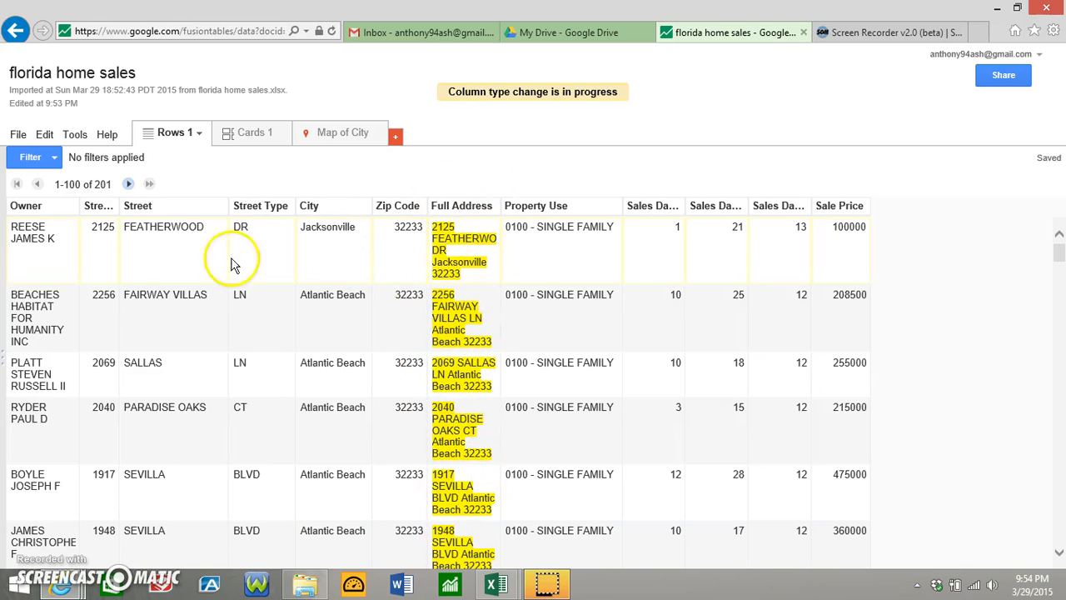
Geocode the table using Full Address as the location column
left_click(22, 138)
left_click(41, 290)
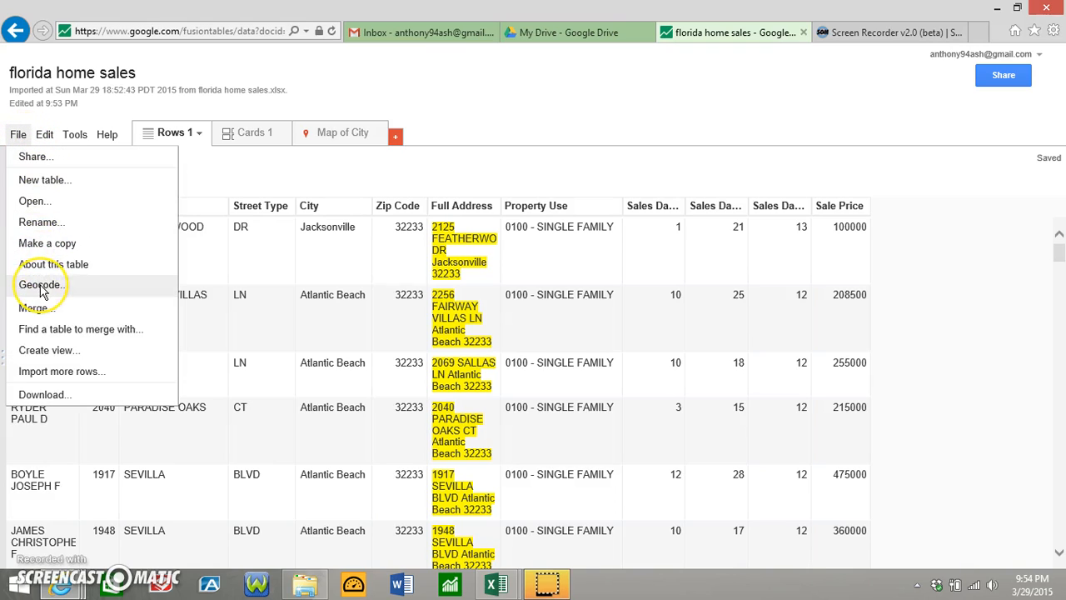
left_click(373, 201)
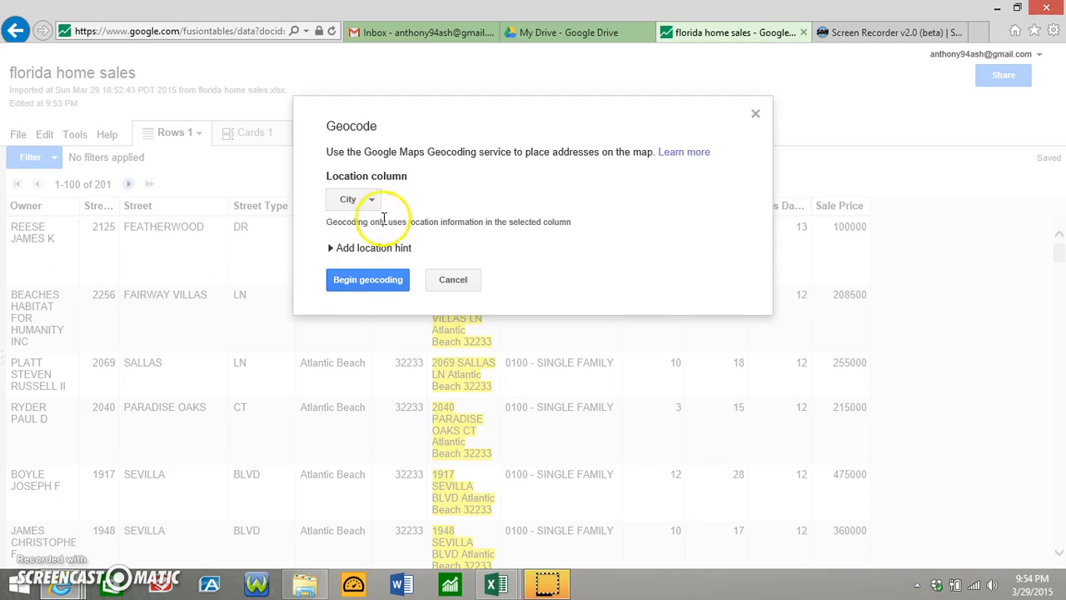
left_click(357, 236)
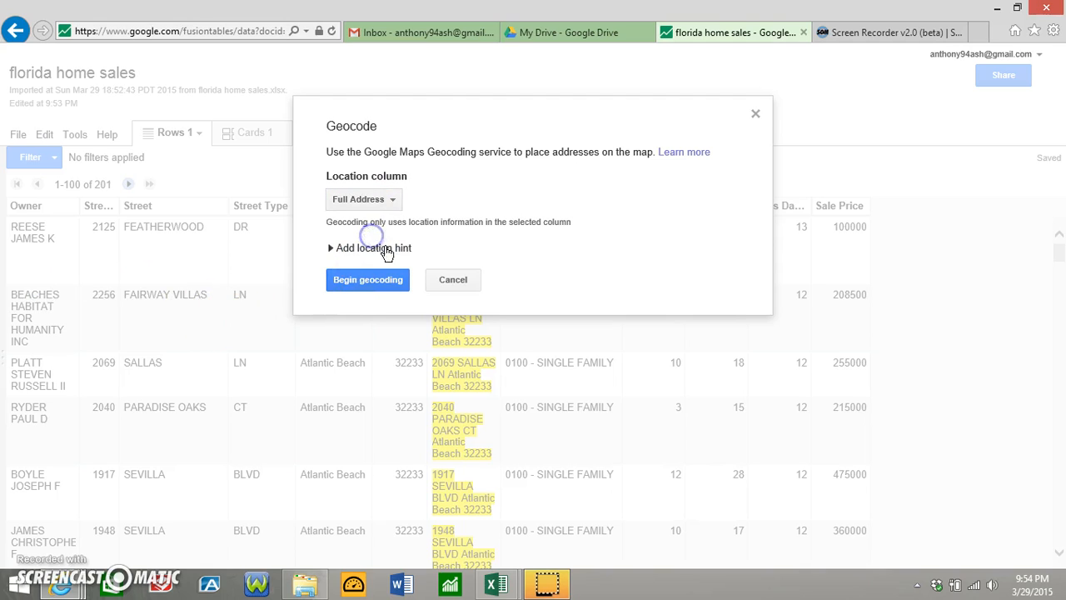
left_click(398, 288)
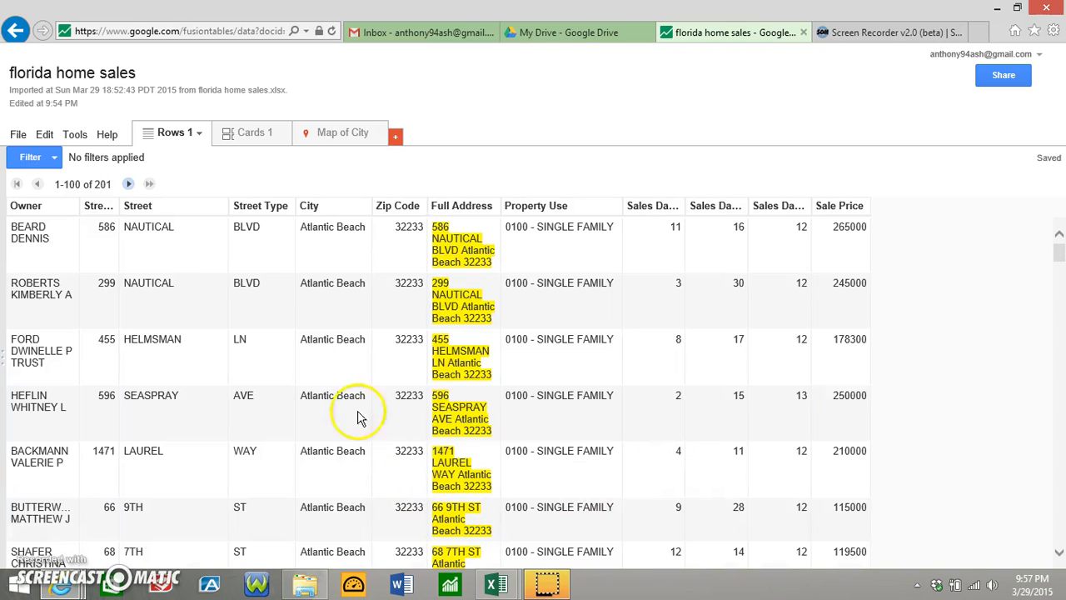
Reopen the city map and set its location column to Full Address
left_click(340, 133)
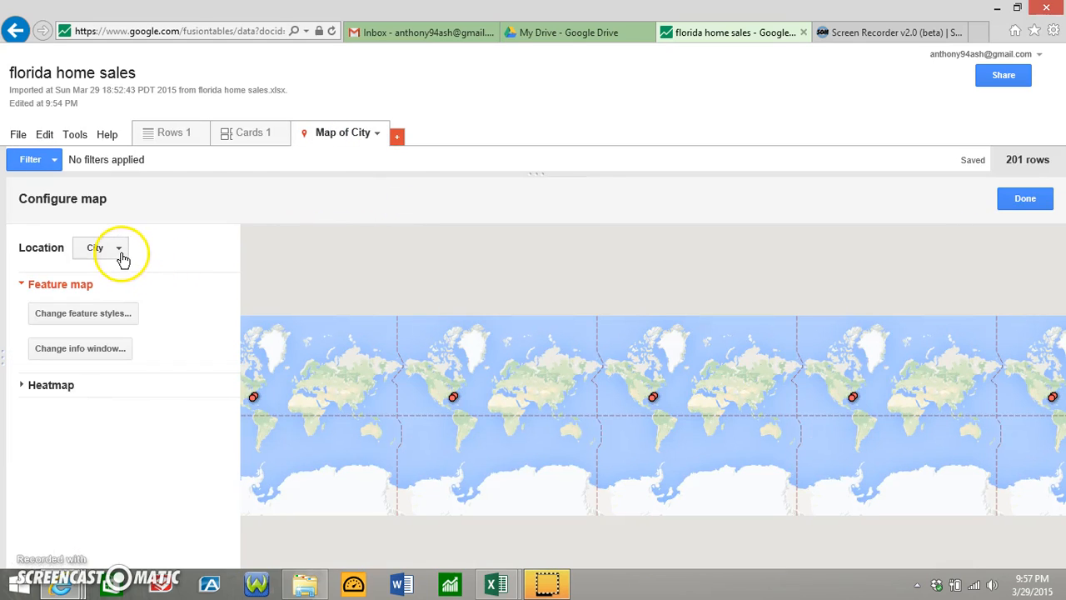
left_click(121, 255)
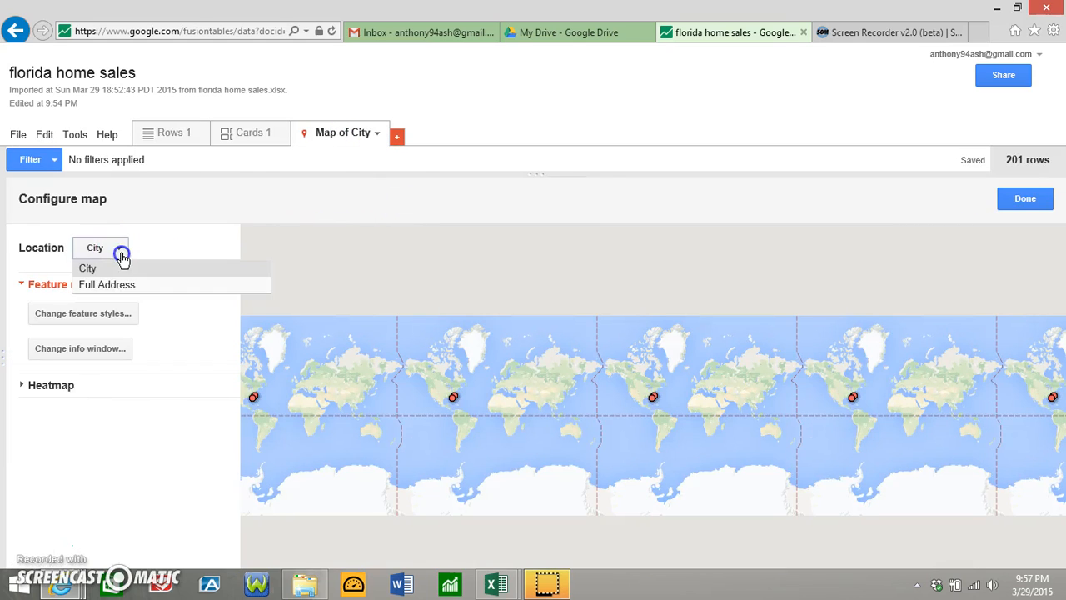
left_click(127, 284)
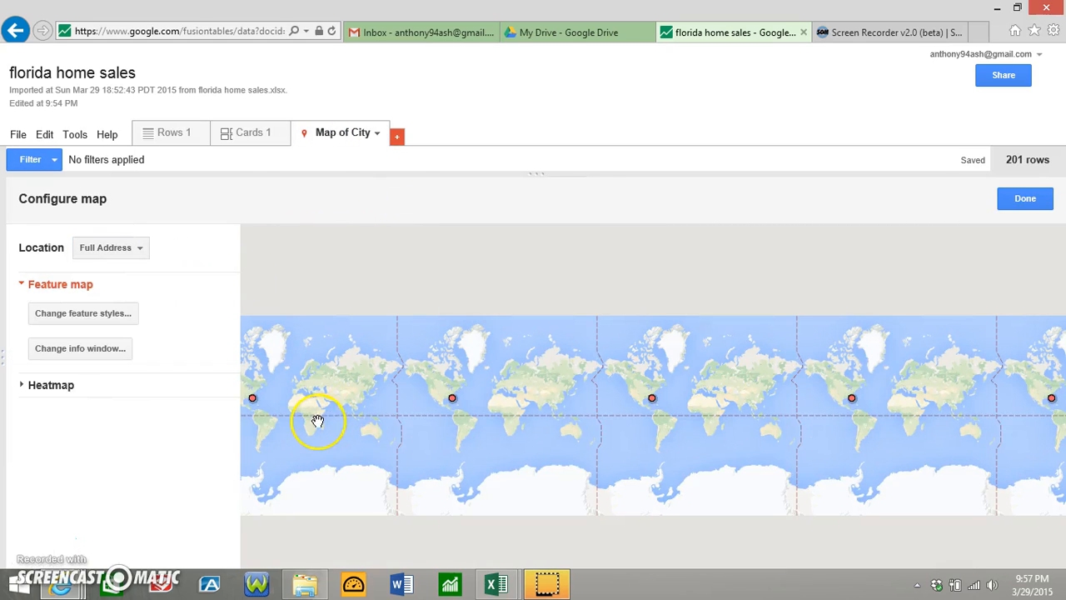
Examine the individual home sale points in the Atlantic Beach area east of Jacksonville on the map
scroll(310, 420, "up", 1)
left_click_drag(304, 413, 530, 418)
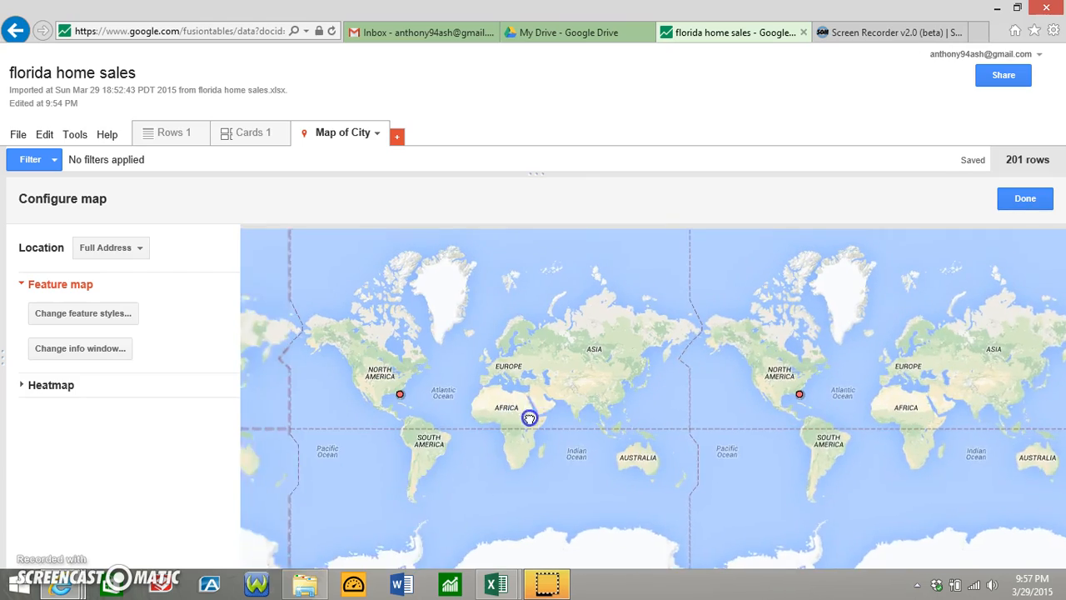
scroll(369, 436, "up", 1)
left_click_drag(361, 431, 466, 455)
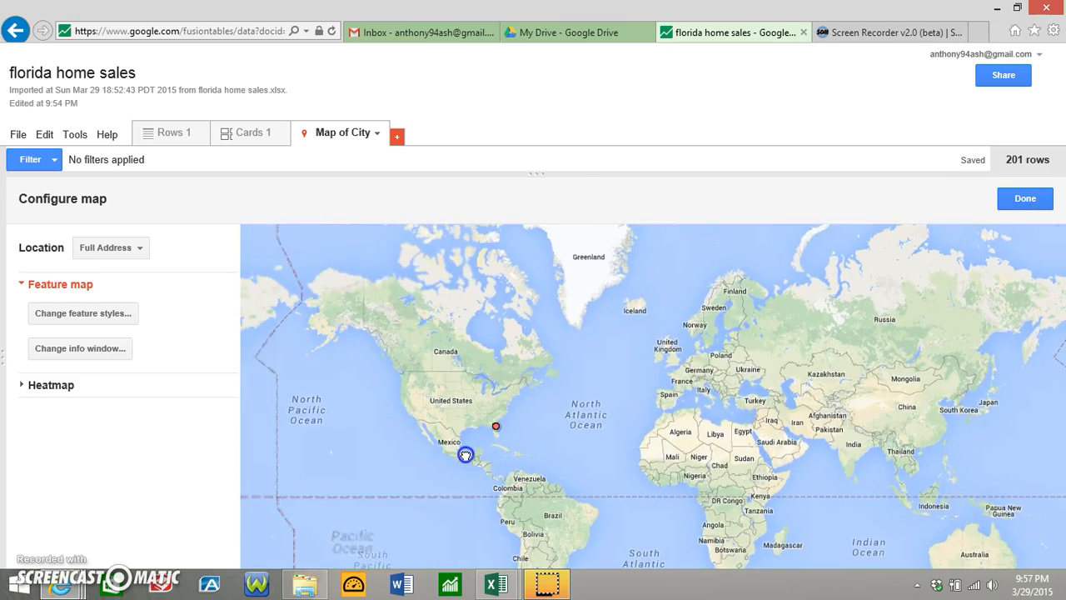
scroll(466, 455, "up", 1)
scroll(469, 435, "up", 1)
scroll(495, 428, "up", 1)
scroll(542, 409, "up", 1)
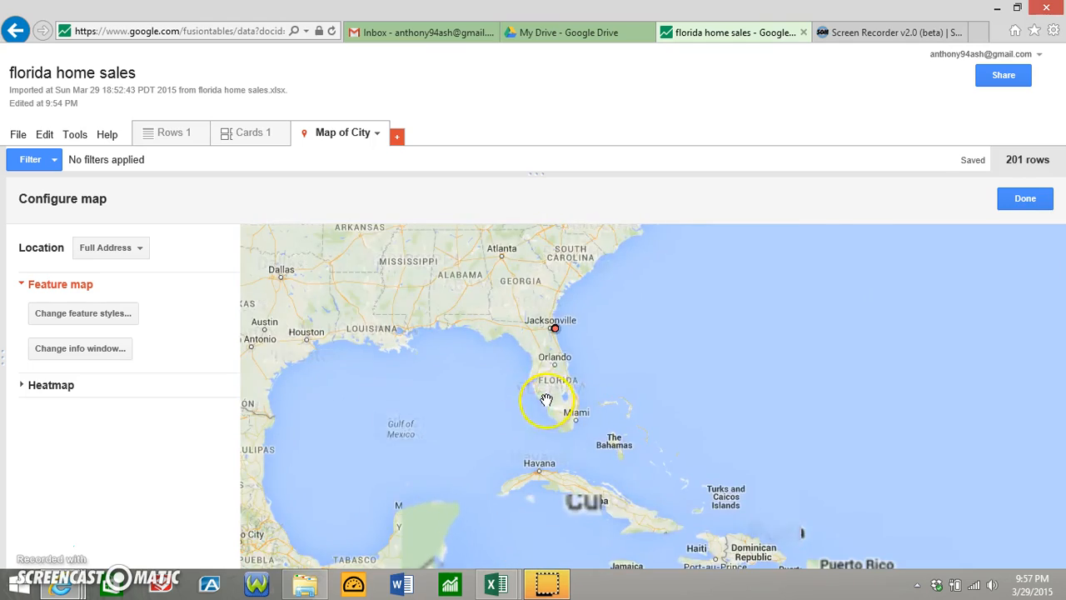
scroll(558, 383, "up", 1)
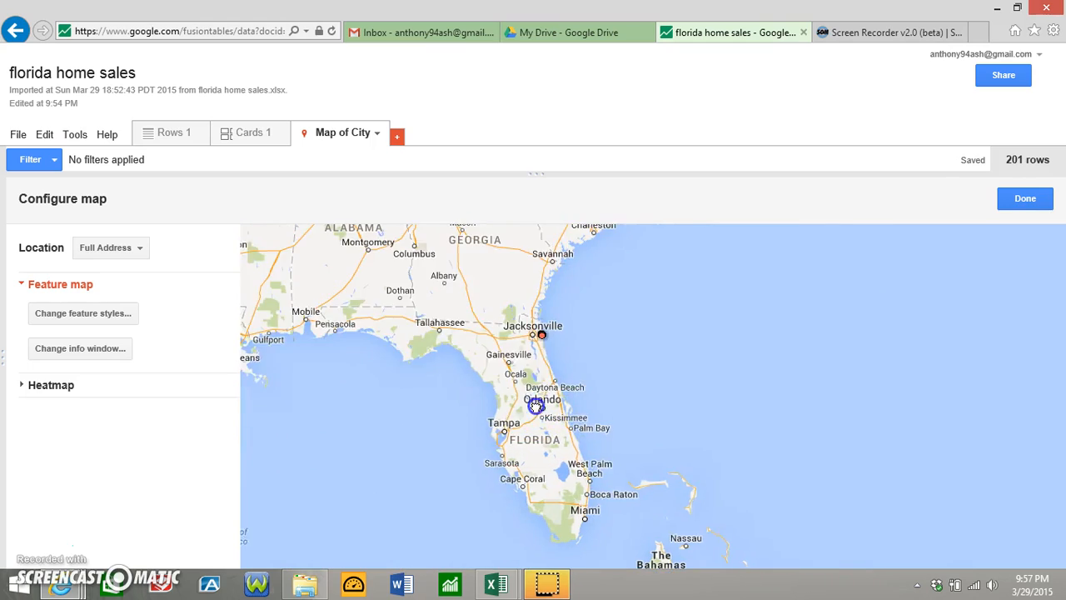
scroll(537, 405, "up", 1)
scroll(514, 354, "up", 1)
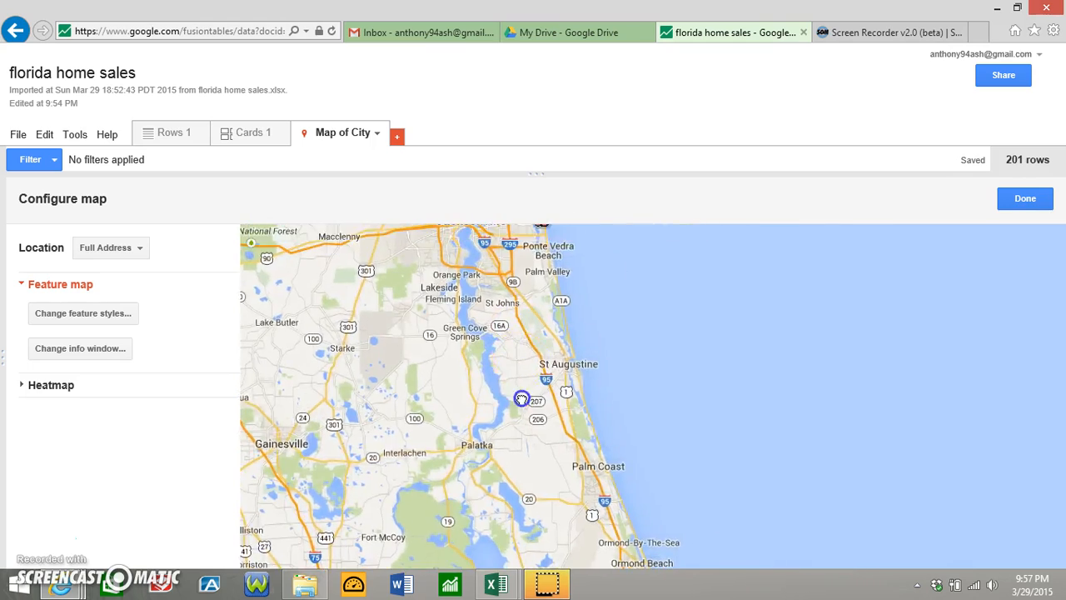
left_click_drag(522, 399, 524, 469)
scroll(525, 445, "up", 1)
scroll(571, 347, "up", 1)
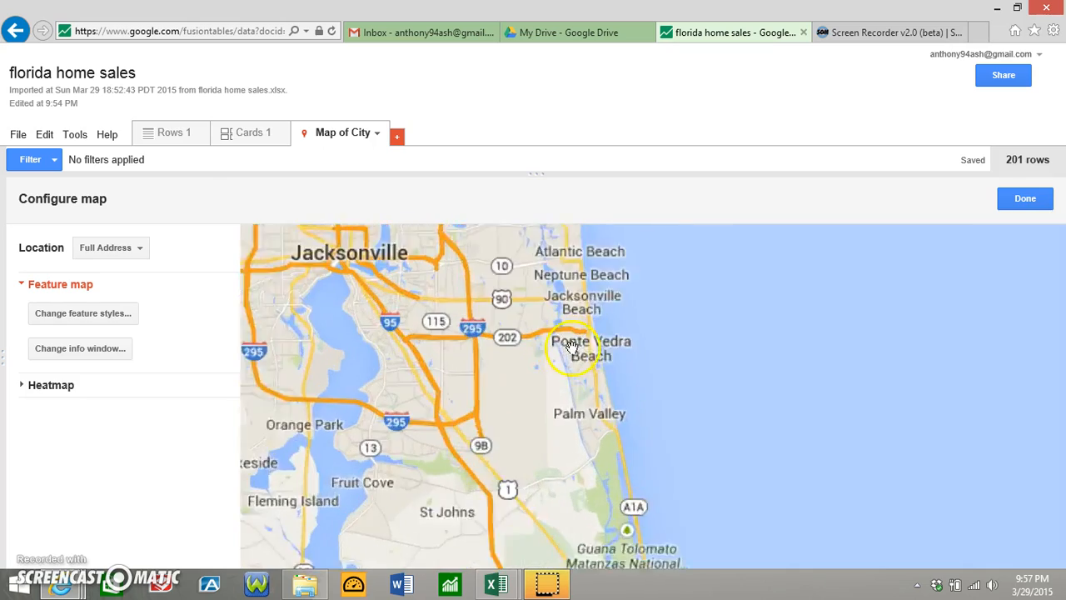
scroll(566, 333, "up", 1)
scroll(555, 293, "up", 1)
left_click_drag(555, 292, 533, 491)
scroll(524, 377, "up", 1)
left_click_drag(561, 264, 551, 309)
scroll(551, 309, "up", 1)
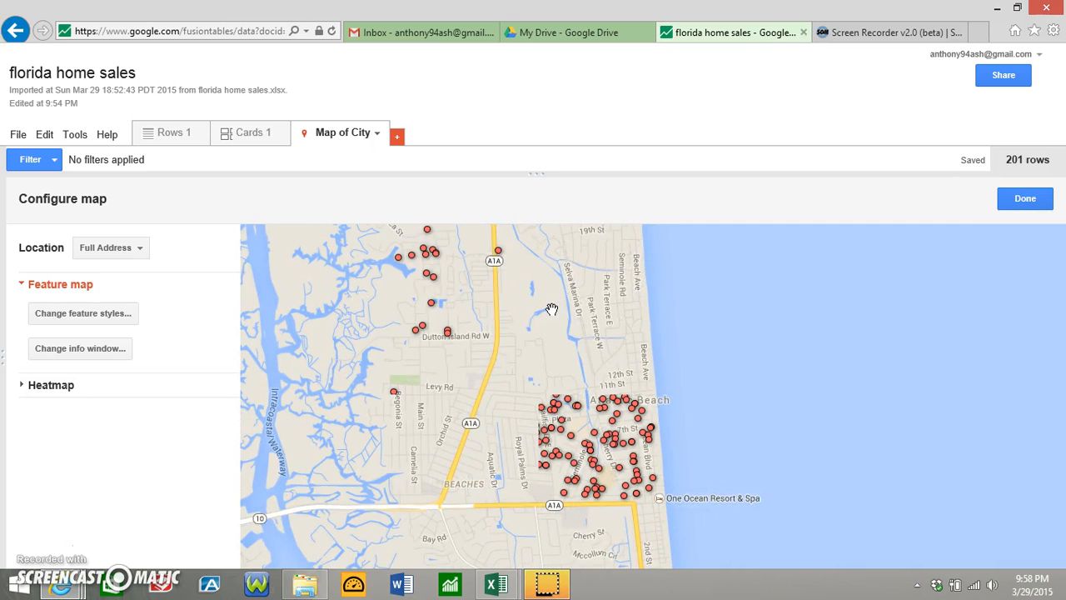
Examine how the home sale points are spread across Atlantic Beach, from the beachfront to the neighborhoods west of A1A
scroll(564, 351, "up", 1)
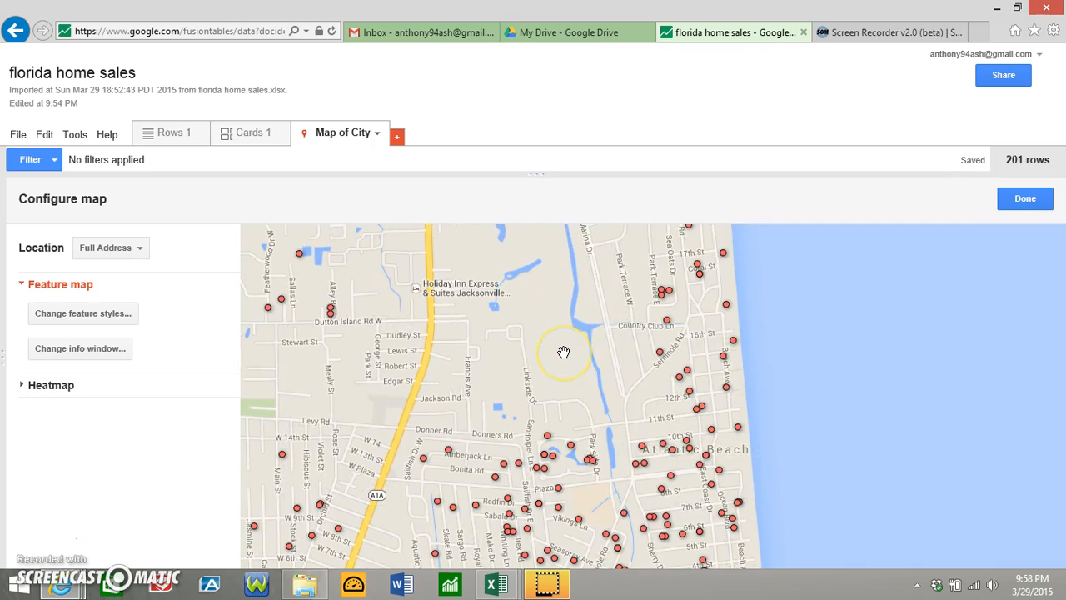
scroll(564, 351, "up", 1)
scroll(564, 351, "up", 1)
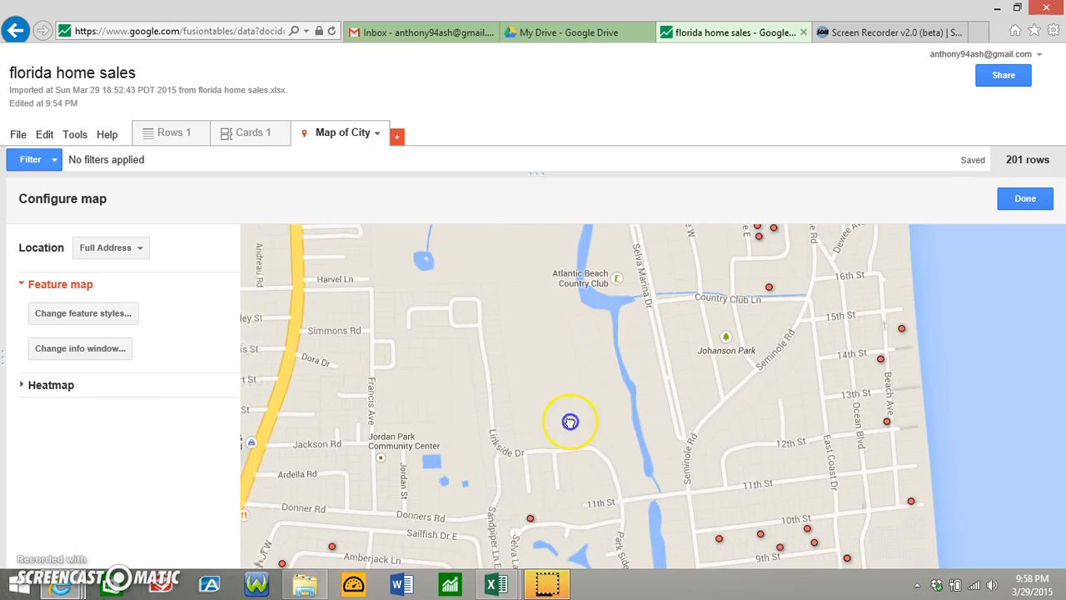
left_click_drag(569, 421, 482, 506)
left_click_drag(580, 319, 505, 462)
scroll(511, 414, "down", 1)
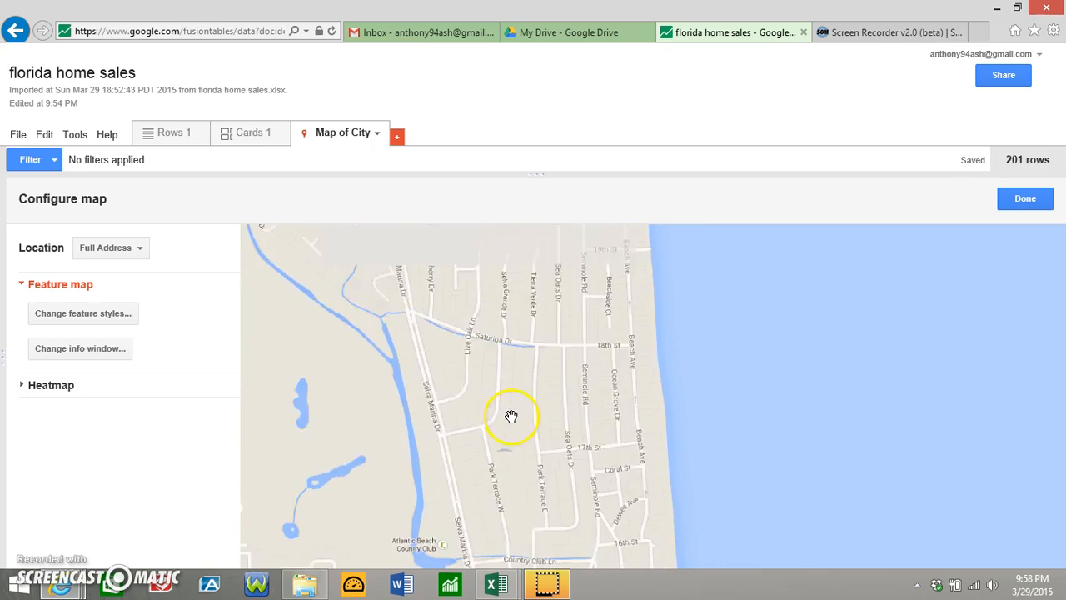
left_click_drag(507, 411, 452, 574)
left_click_drag(424, 317, 659, 402)
left_click_drag(505, 456, 431, 350)
left_click_drag(468, 416, 447, 248)
left_click_drag(492, 391, 506, 286)
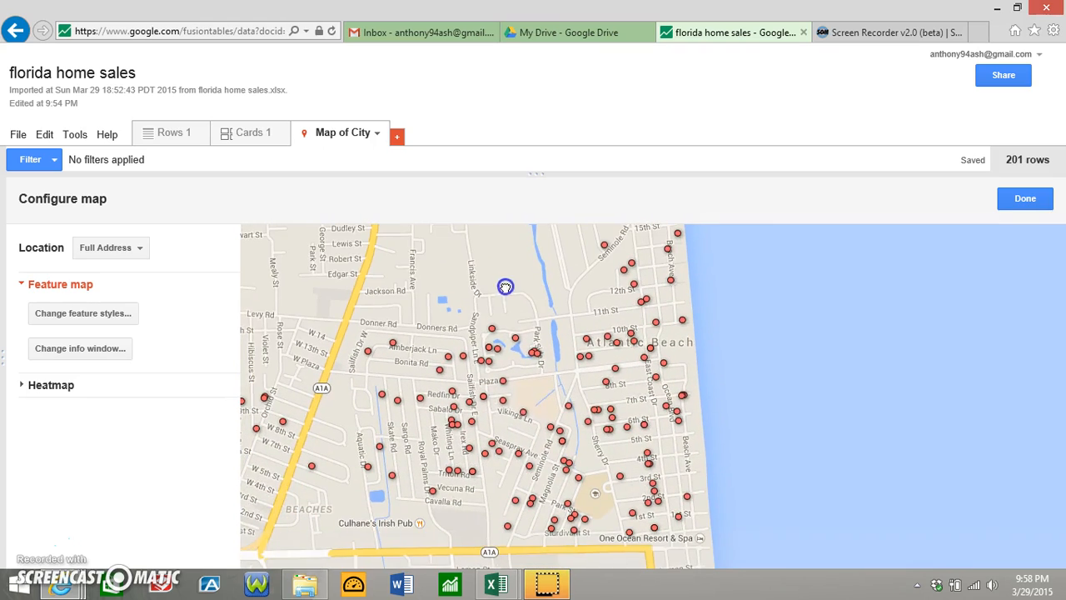
left_click_drag(554, 395, 533, 287)
left_click_drag(612, 384, 720, 317)
left_click_drag(465, 328, 693, 500)
left_click_drag(617, 317, 603, 357)
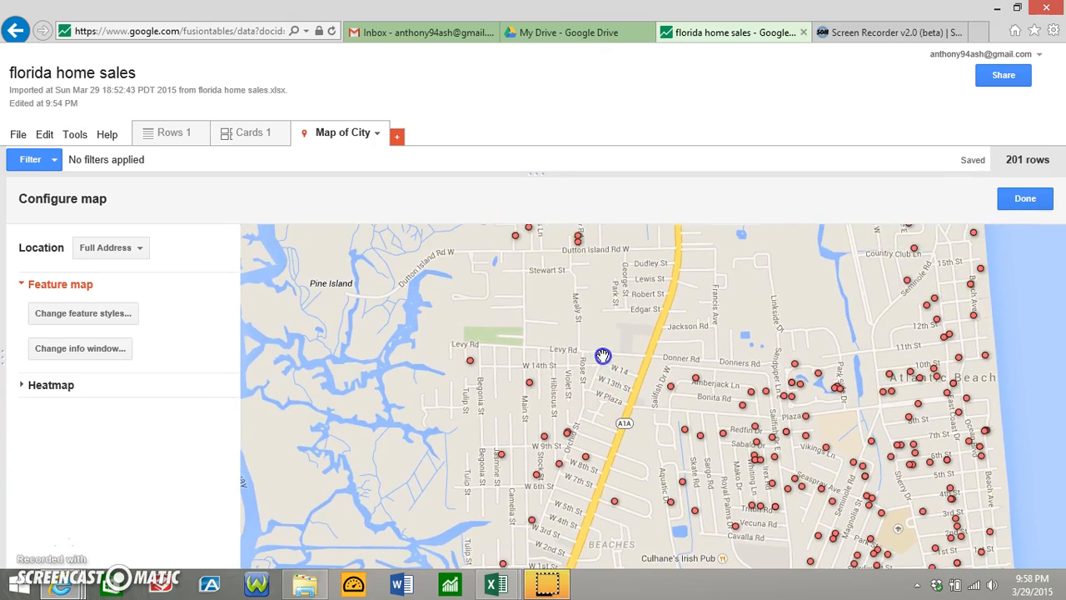
scroll(602, 357, "down", 1)
left_click_drag(735, 333, 608, 423)
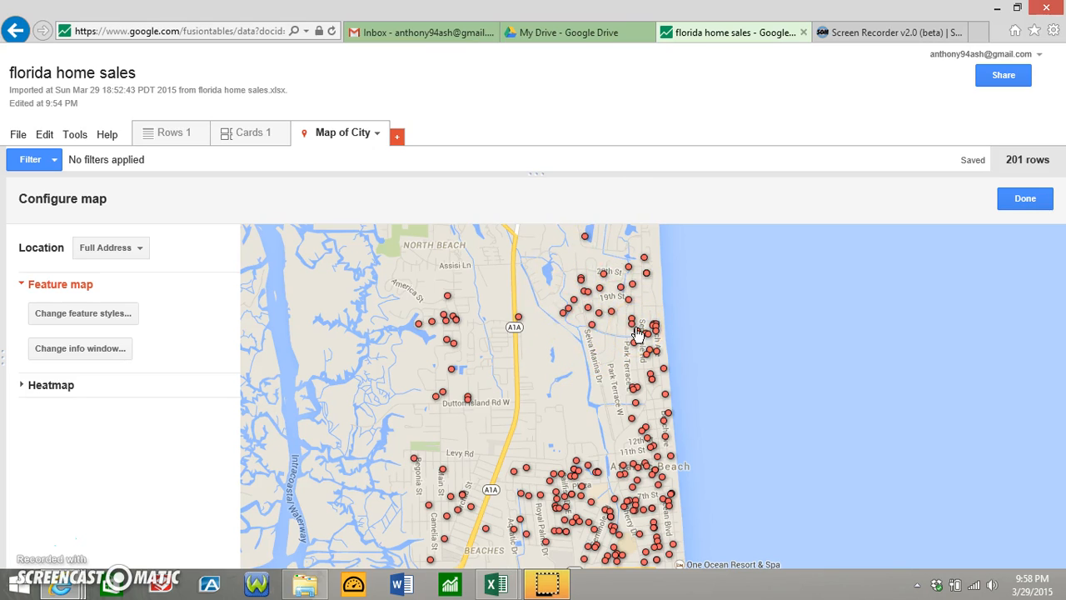
Review the fixed, column and bucket options for the map marker icons without saving any style
left_click(97, 323)
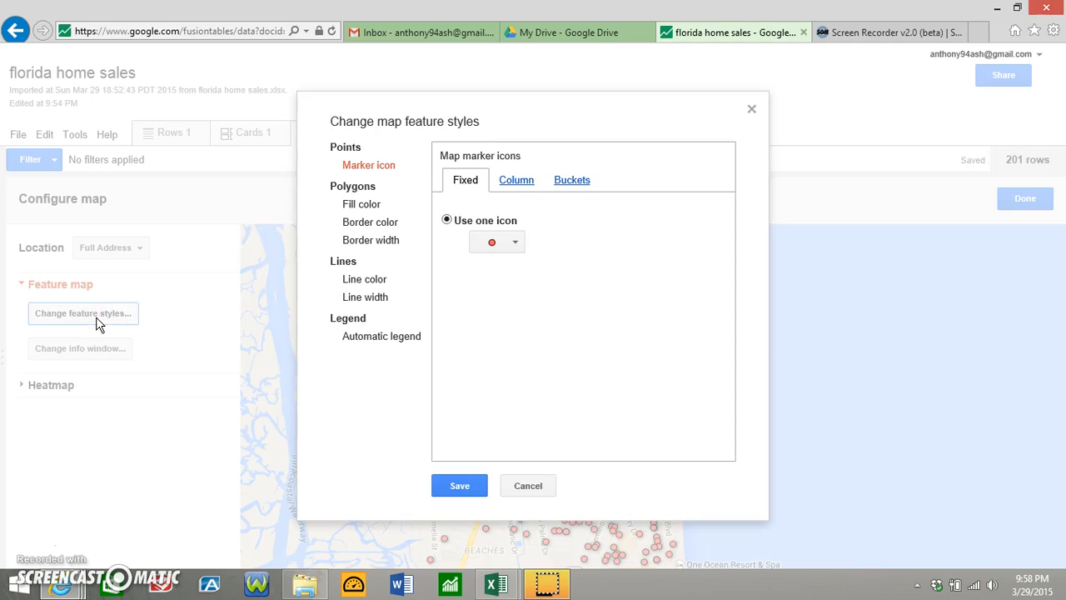
left_click(447, 221)
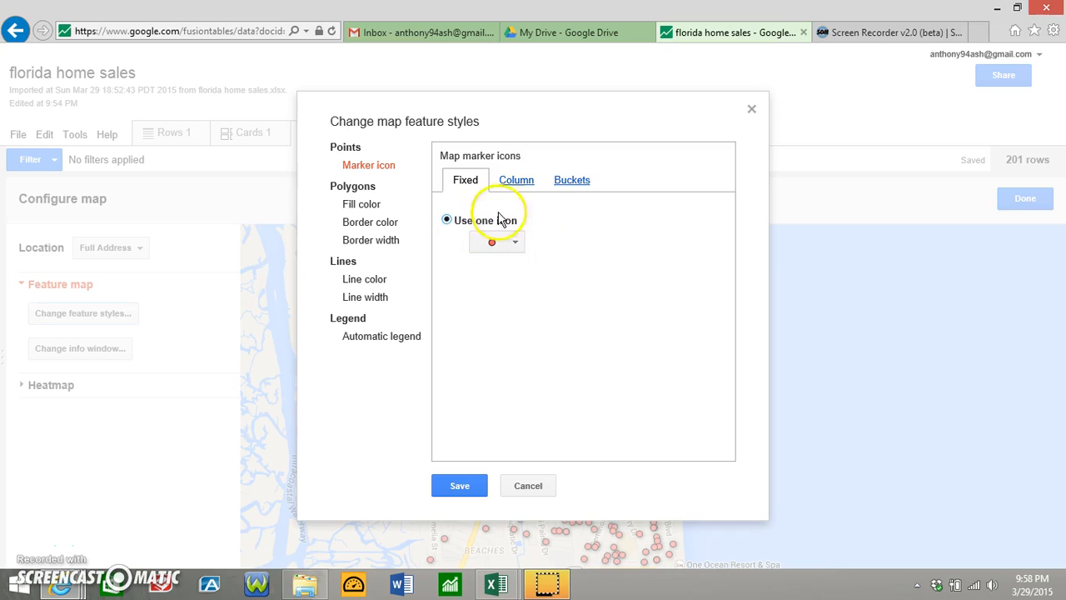
left_click(517, 181)
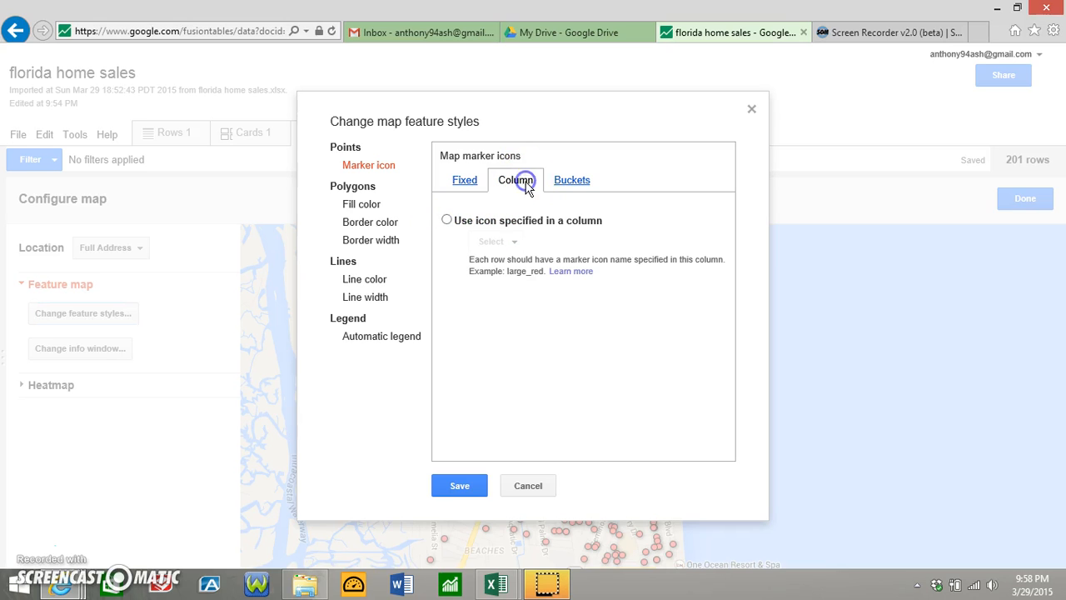
left_click(588, 183)
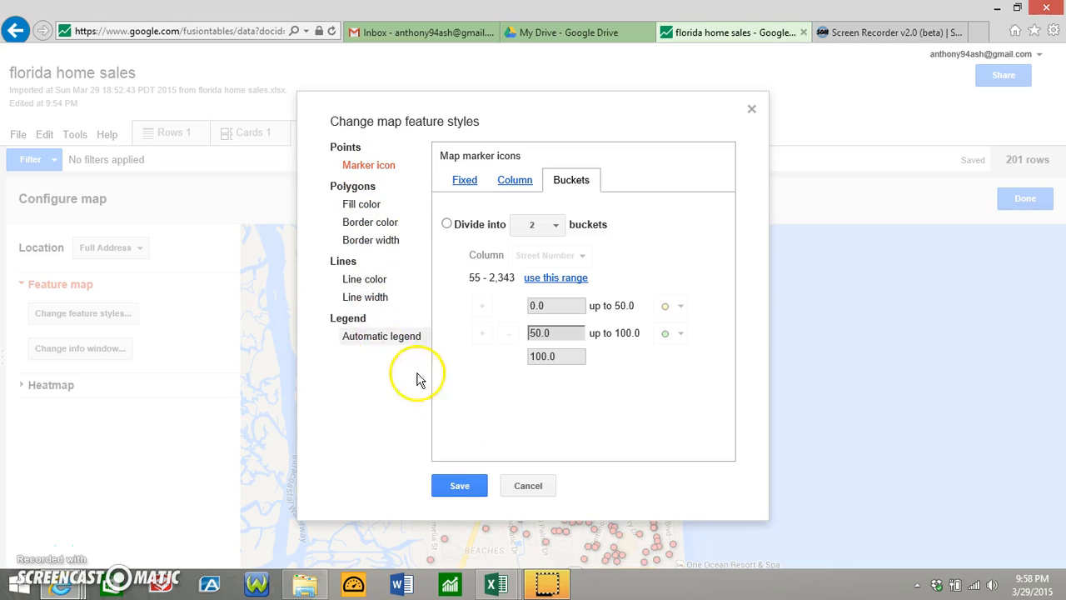
left_click(520, 490)
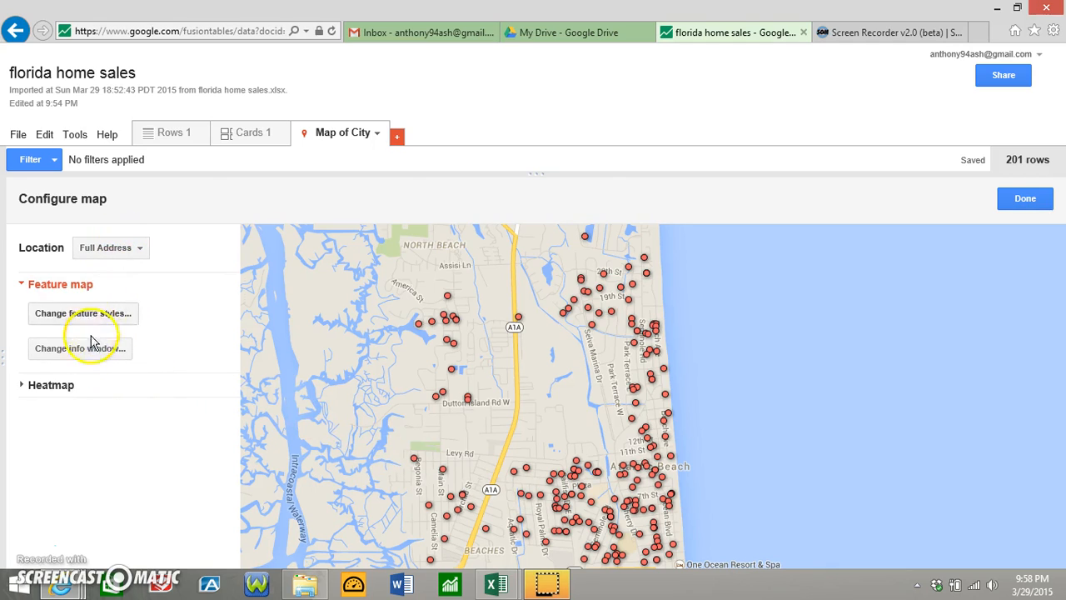
Add a Sale Price filter to the map and keep Full Address as the location column
left_click(55, 161)
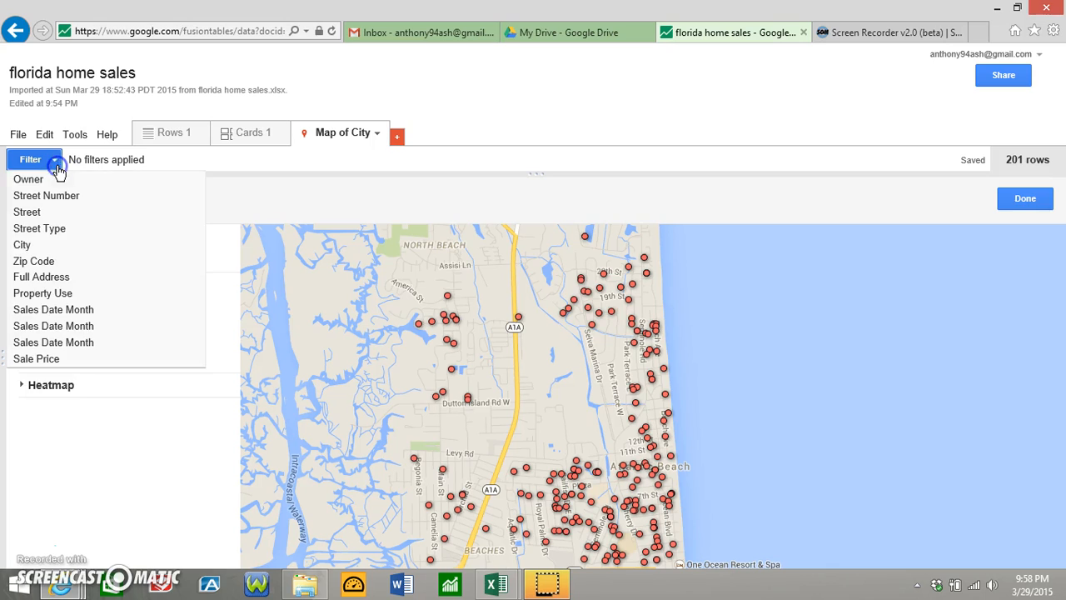
left_click(50, 358)
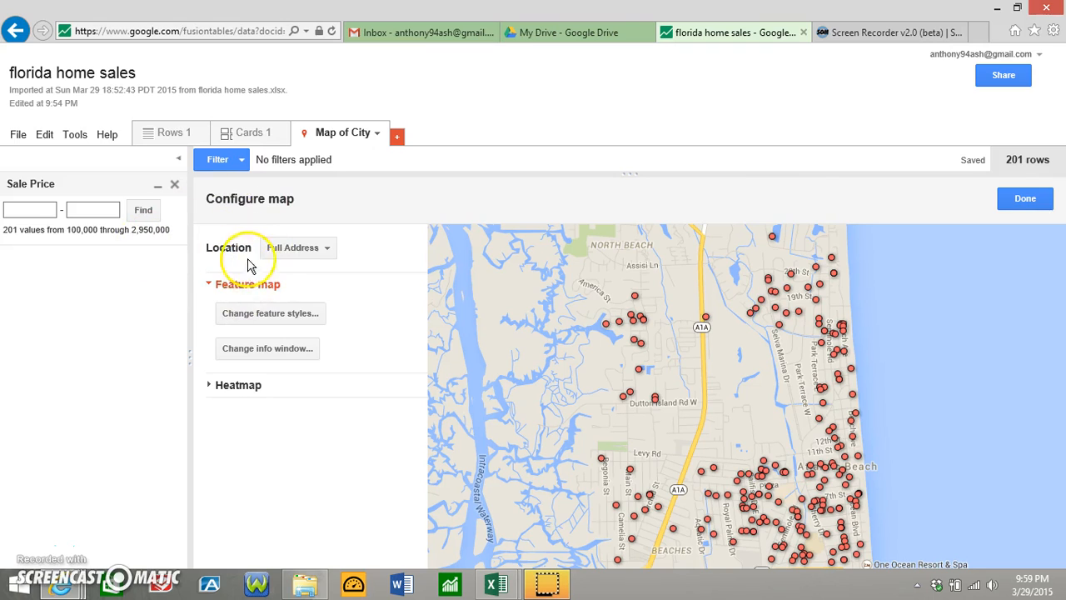
left_click(297, 250)
left_click(293, 285)
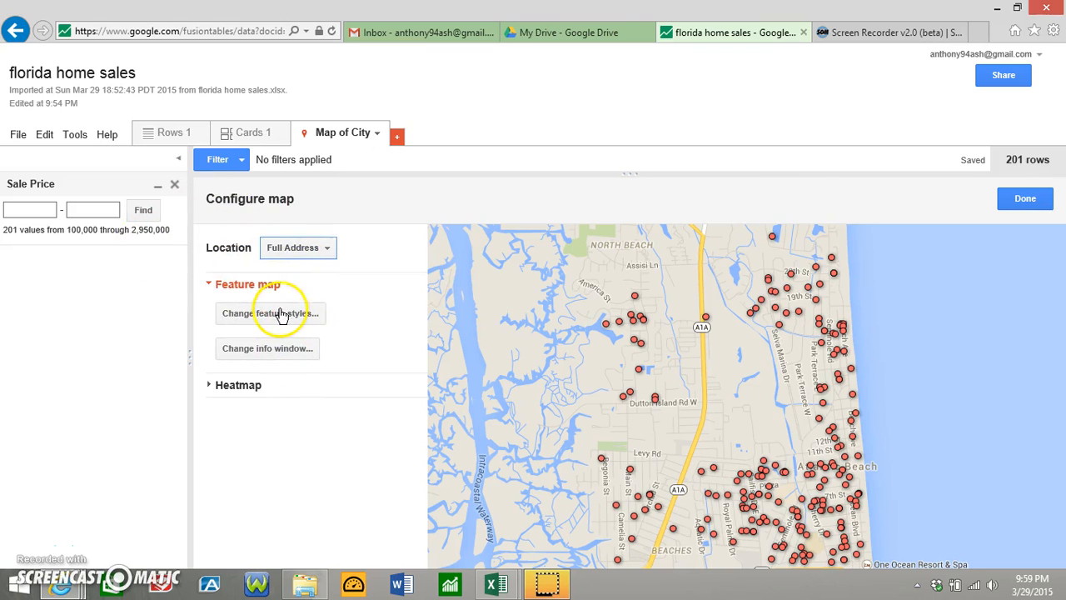
Set the map marker icons to be divided into buckets based on the Sale Price column
left_click(276, 314)
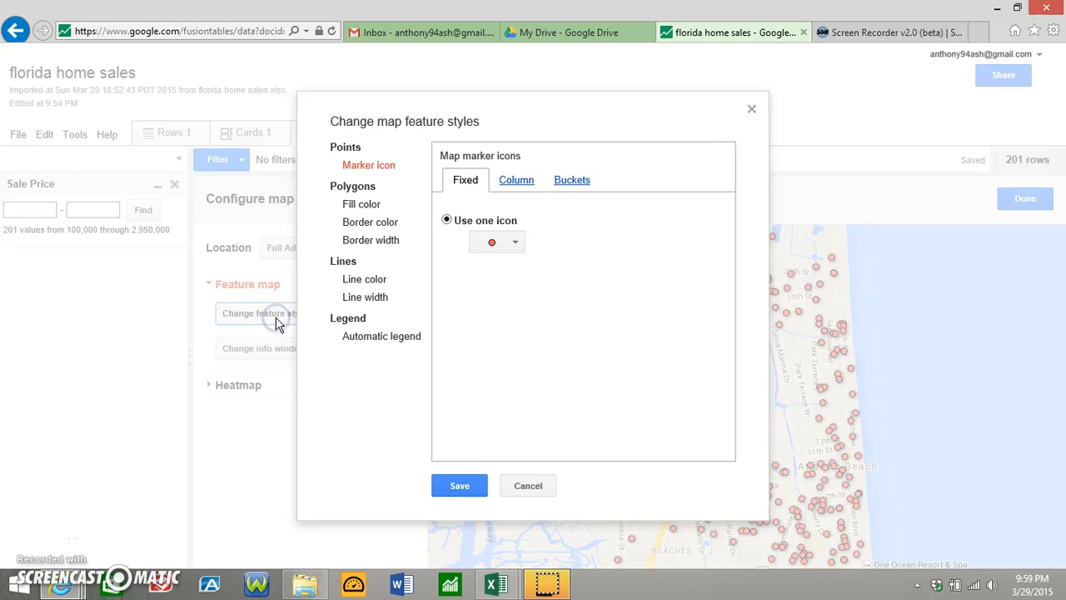
left_click(518, 183)
left_click(559, 183)
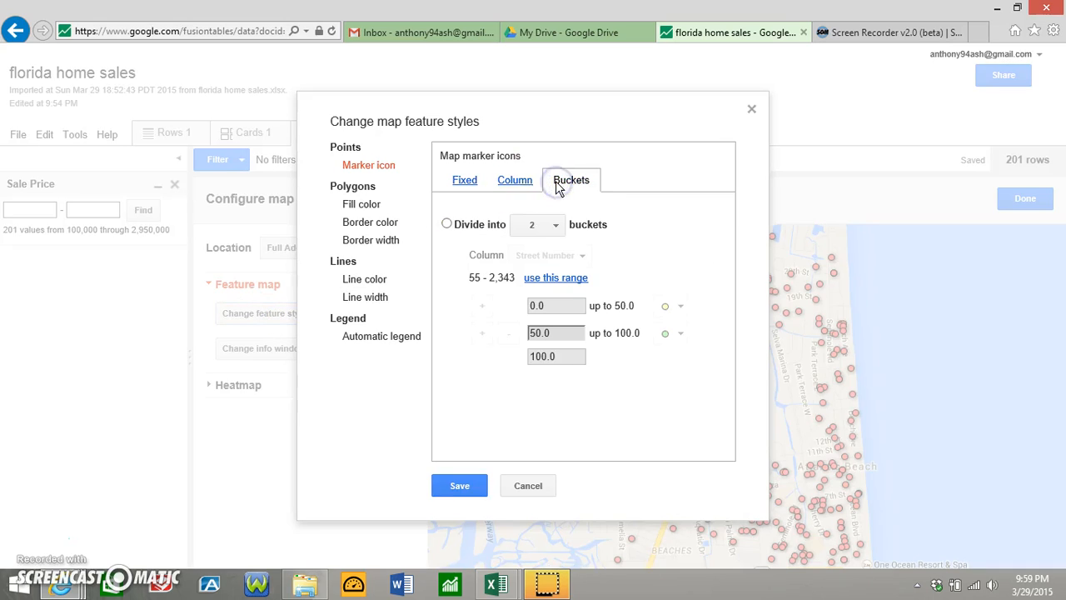
left_click(540, 255)
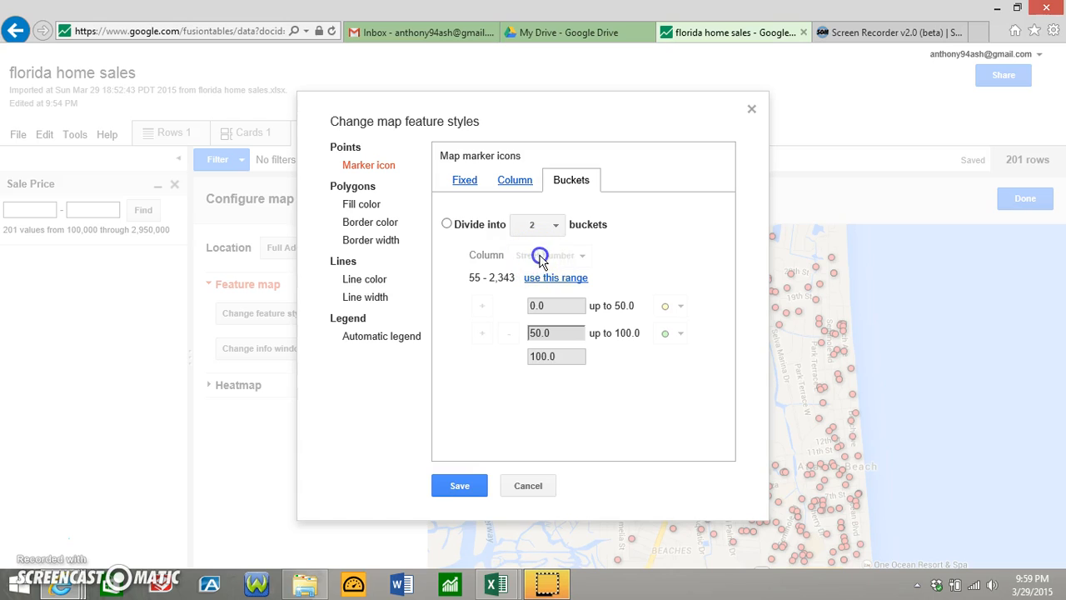
left_click(447, 223)
left_click(540, 259)
left_click(541, 360)
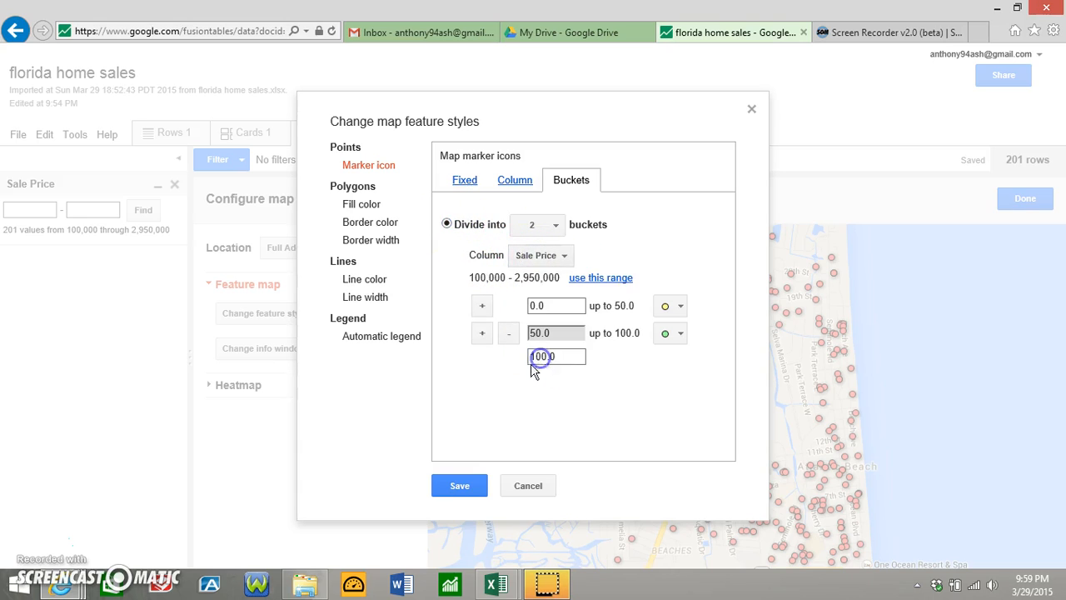
Apply the Sale Price column's full range to the marker buckets, divide it into 4 buckets, and save the map style
left_click(580, 282)
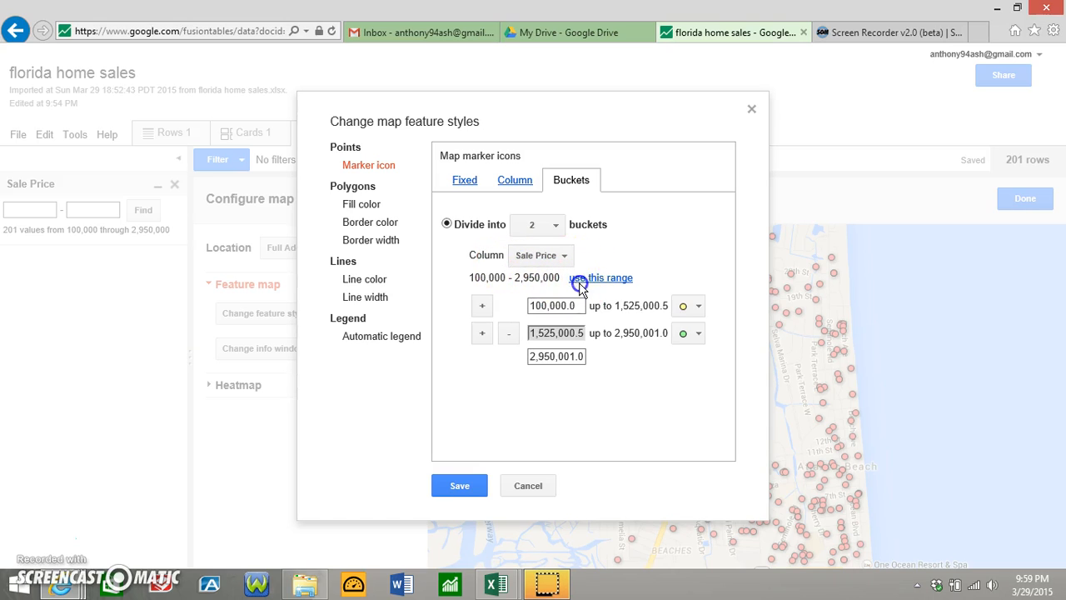
left_click(546, 232)
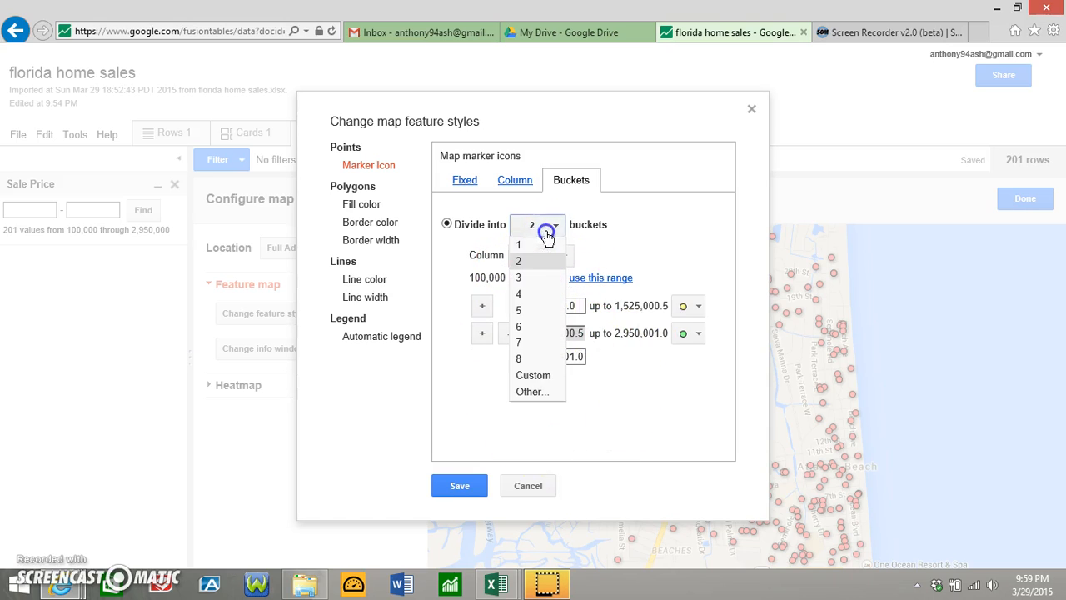
left_click(531, 294)
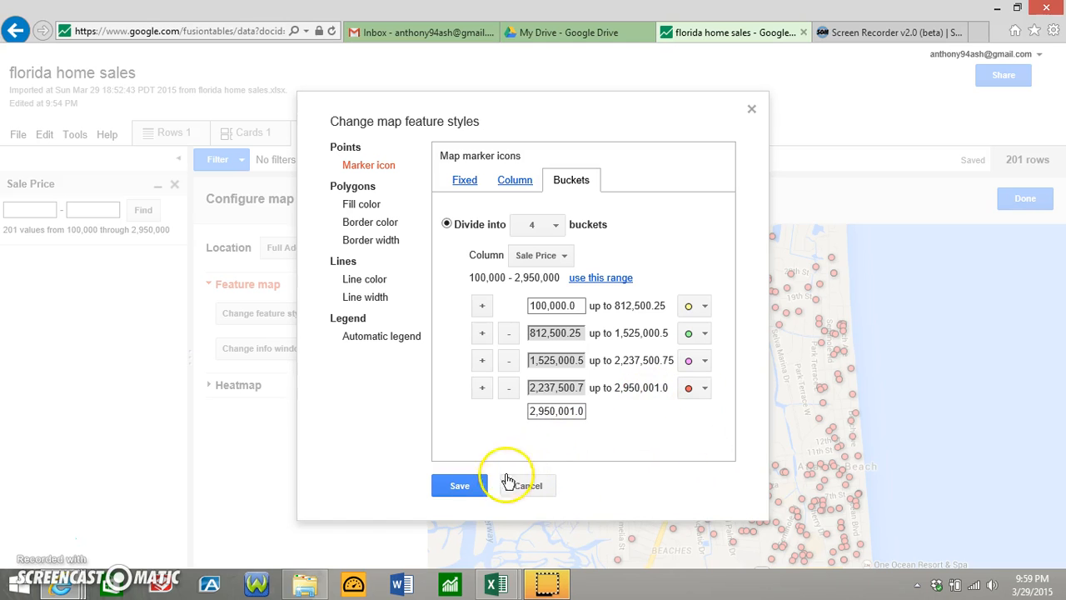
left_click(473, 485)
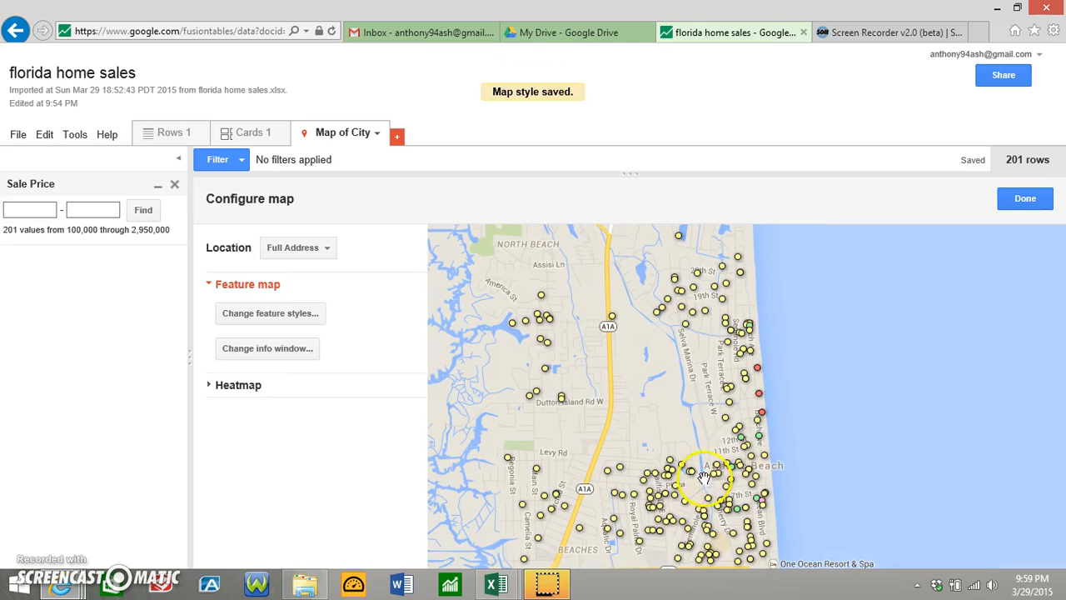
Examine the points colored by sale price along the Atlantic Beach coast and inland on the map
scroll(698, 415, "down", 1)
left_click_drag(700, 421, 669, 404)
scroll(670, 404, "up", 1)
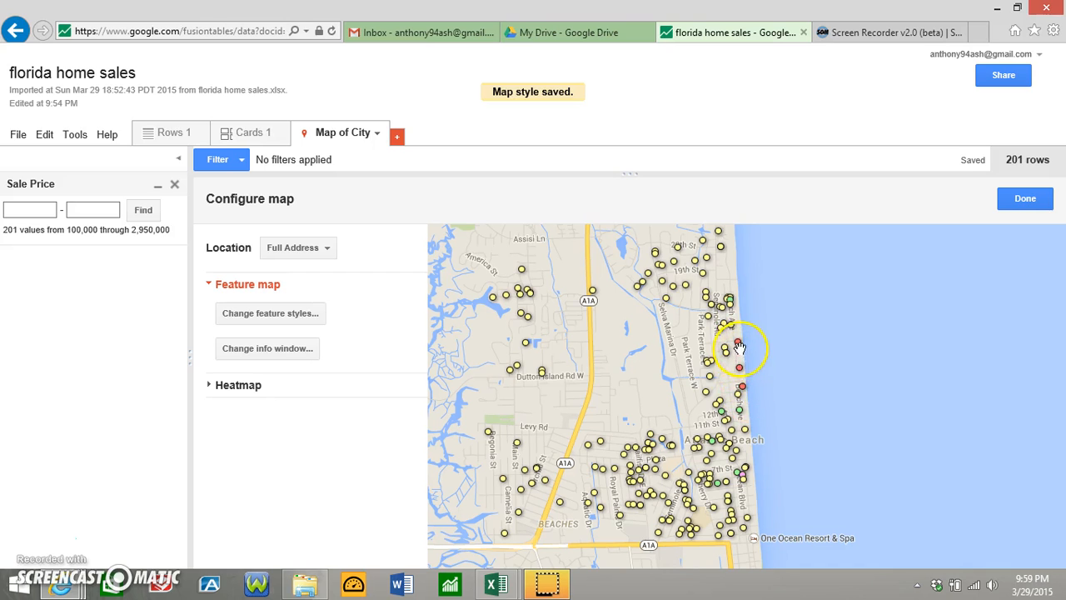
scroll(744, 397, "up", 1)
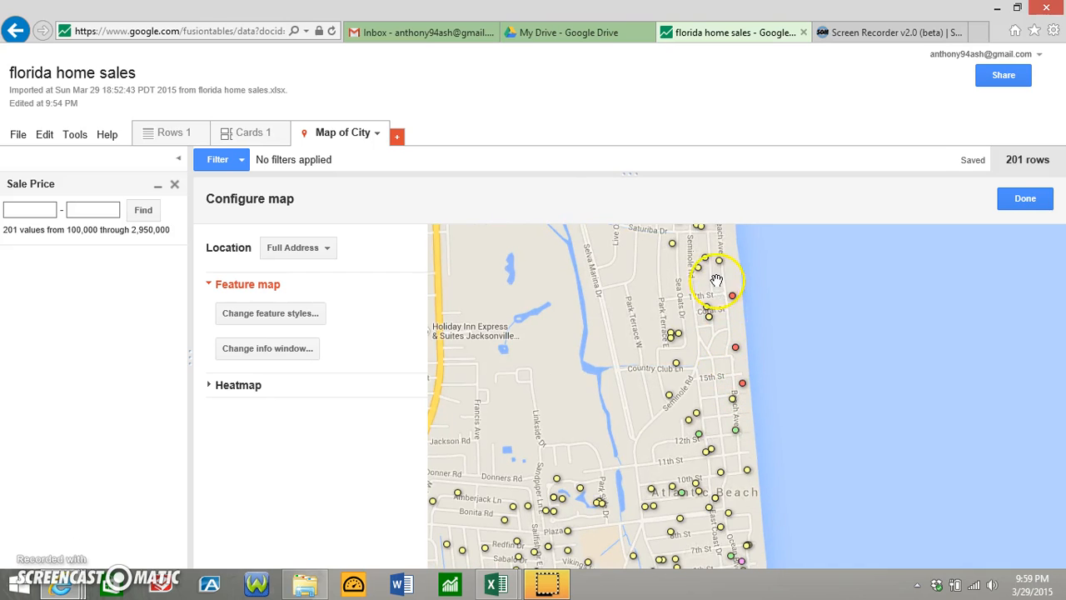
scroll(717, 281, "down", 1)
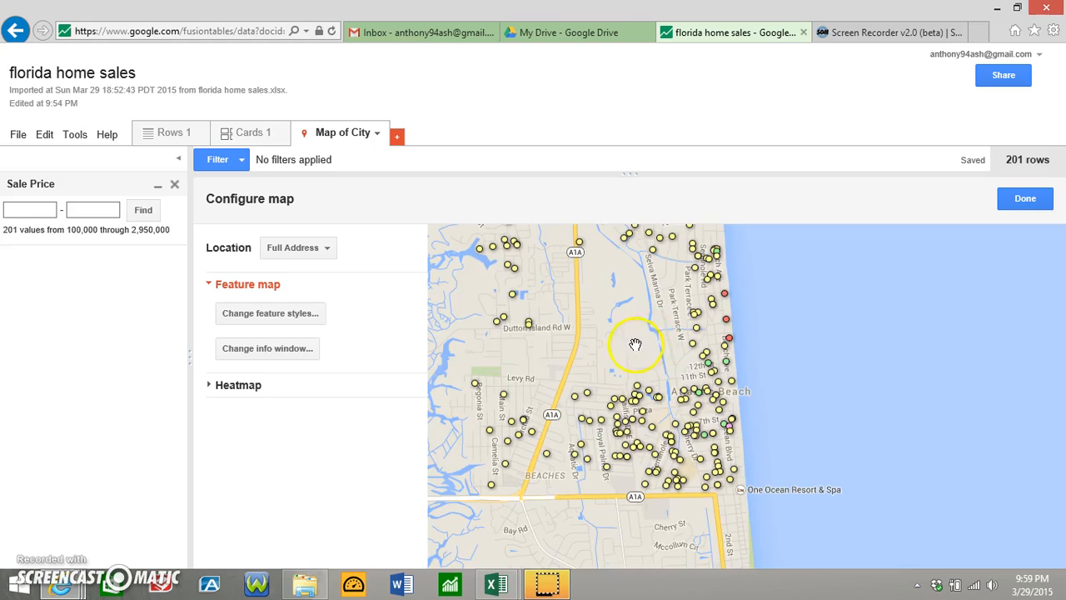
scroll(635, 343, "down", 1)
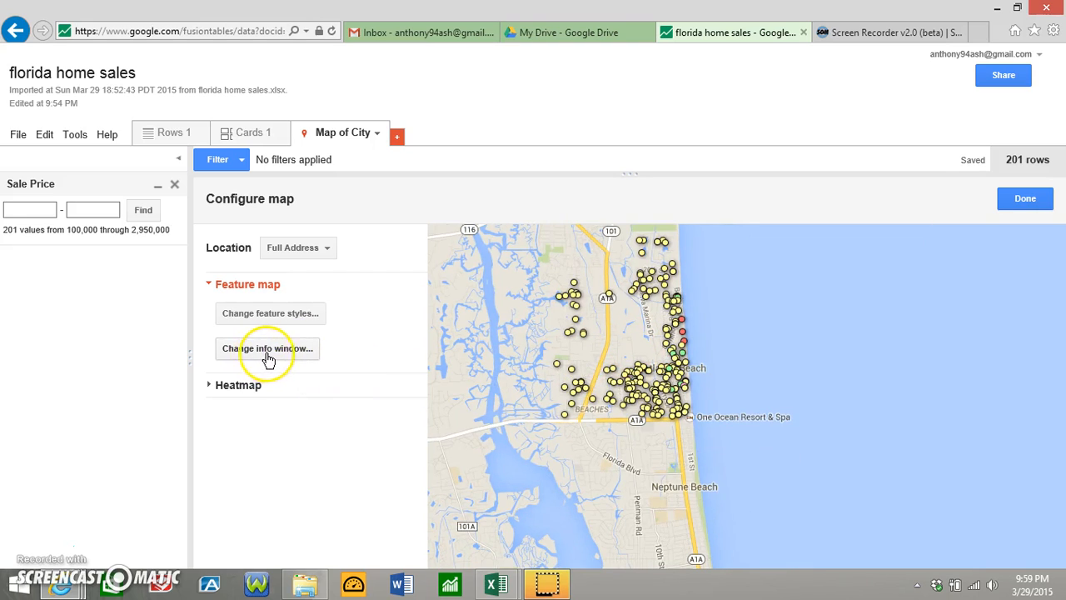
Check the Sale Price range of each marker color in the feature styles and compare them with the points on the map
left_click(305, 319)
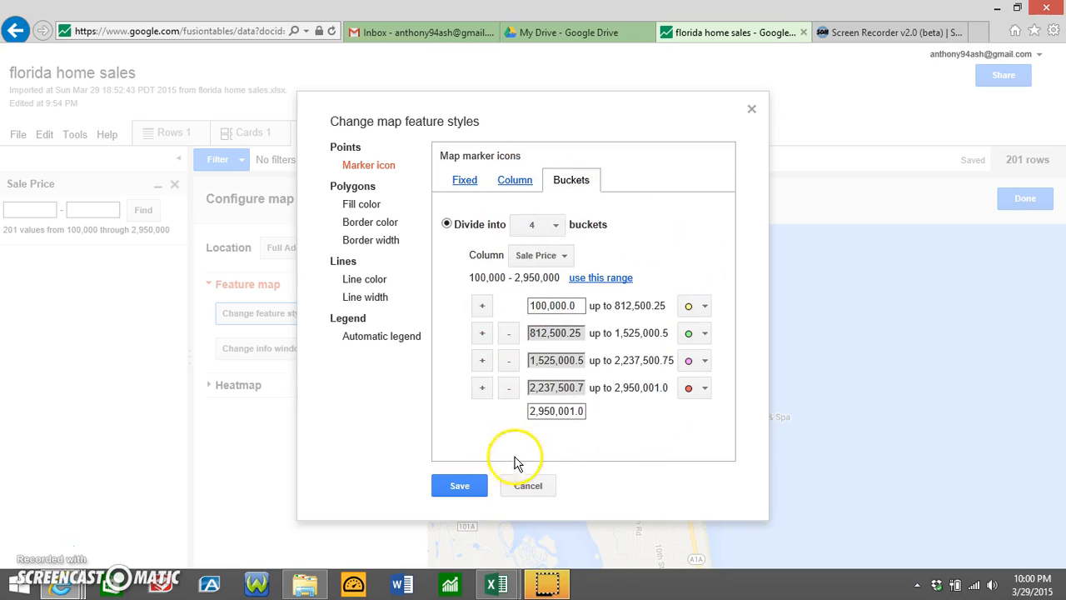
left_click(481, 484)
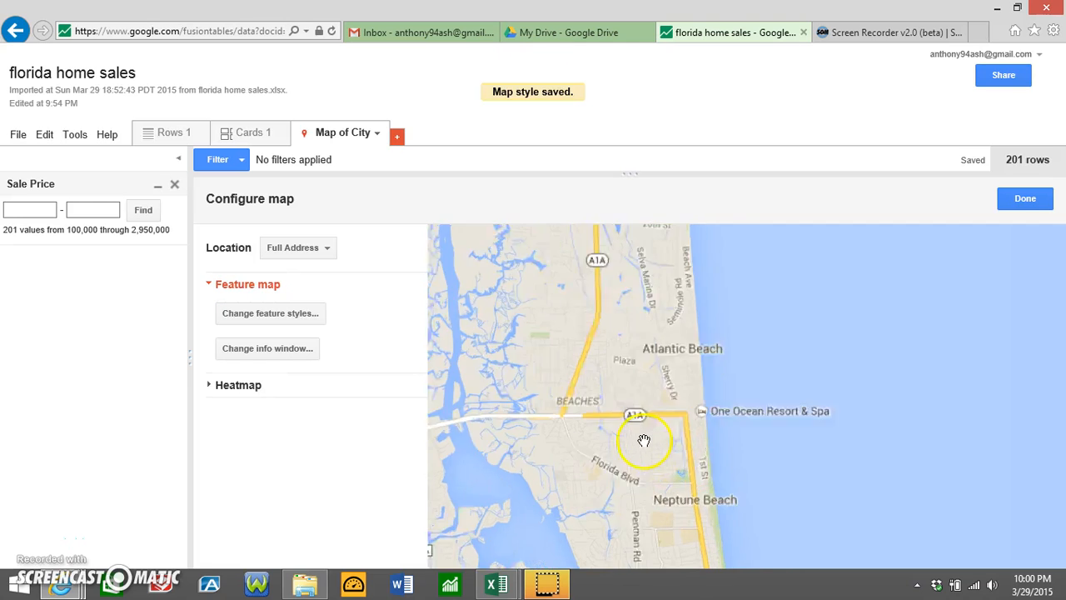
left_click_drag(639, 259, 637, 483)
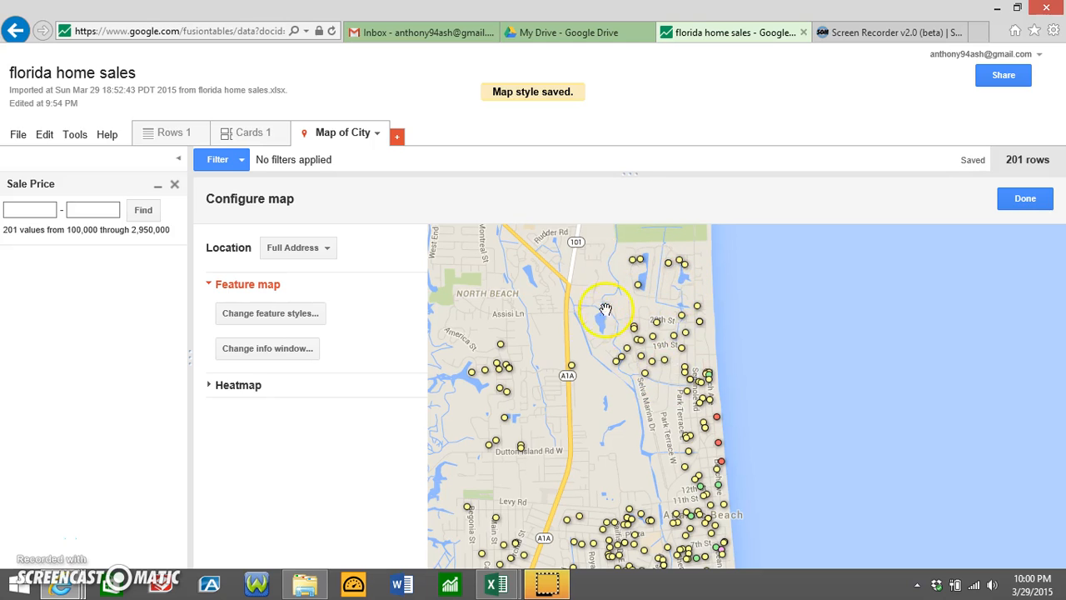
left_click_drag(611, 429, 631, 344)
left_click_drag(652, 339, 599, 363)
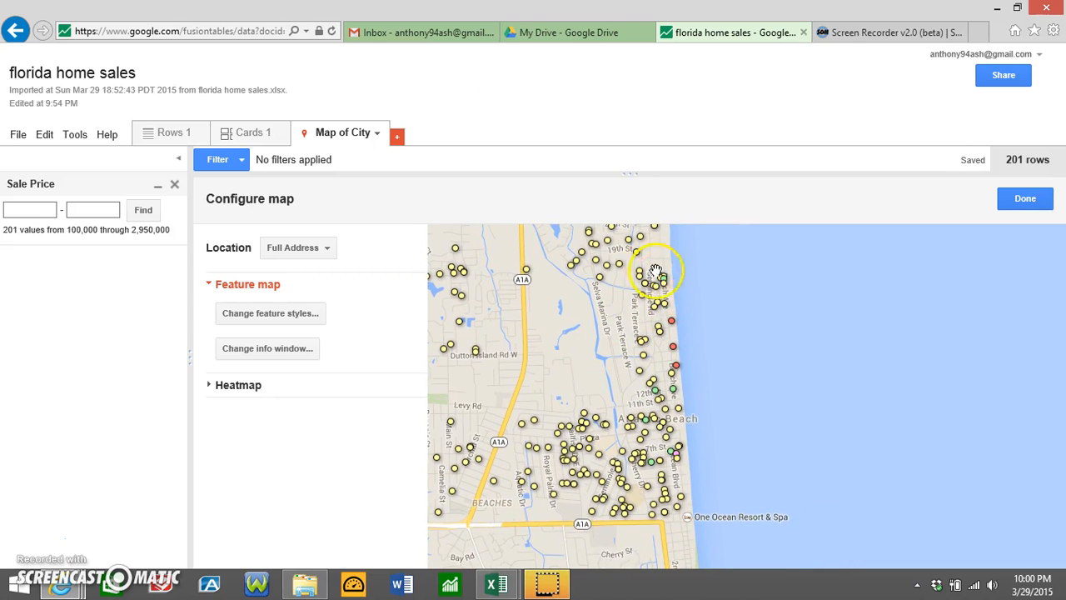
scroll(641, 447, "down", 1)
left_click_drag(569, 386, 609, 444)
scroll(679, 438, "up", 3)
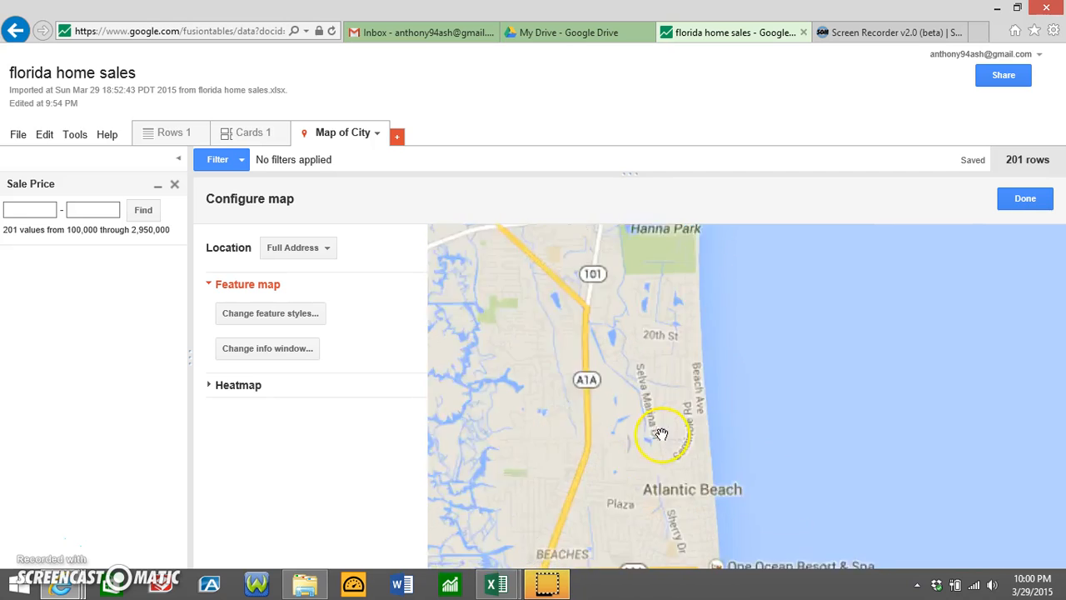
left_click_drag(623, 448, 756, 330)
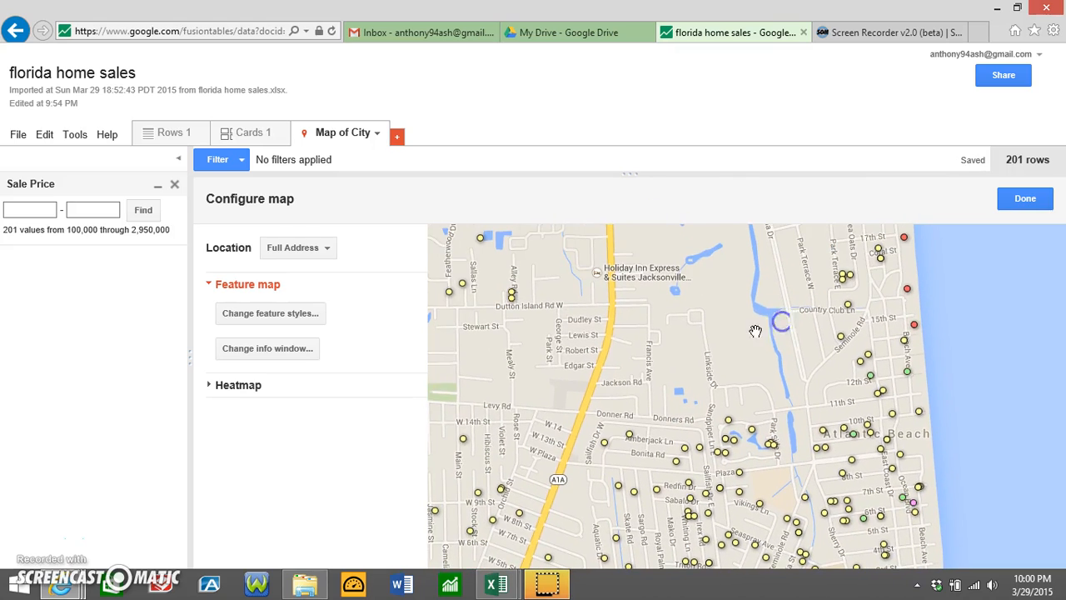
Review the info window columns and the automatic legend options in the feature styles, save the map style, and inspect the map
left_click(309, 349)
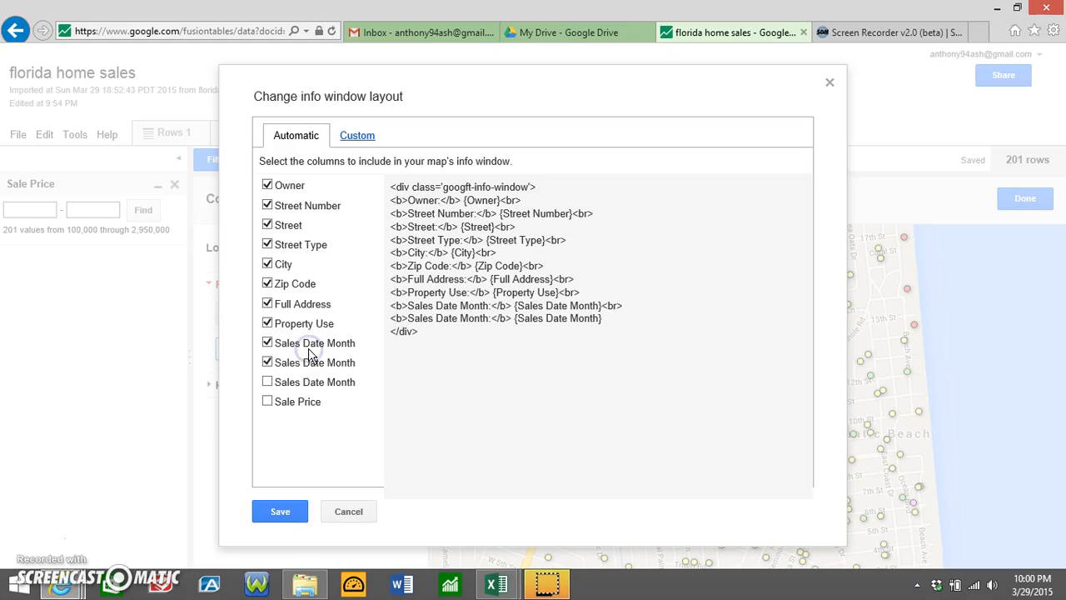
left_click(345, 509)
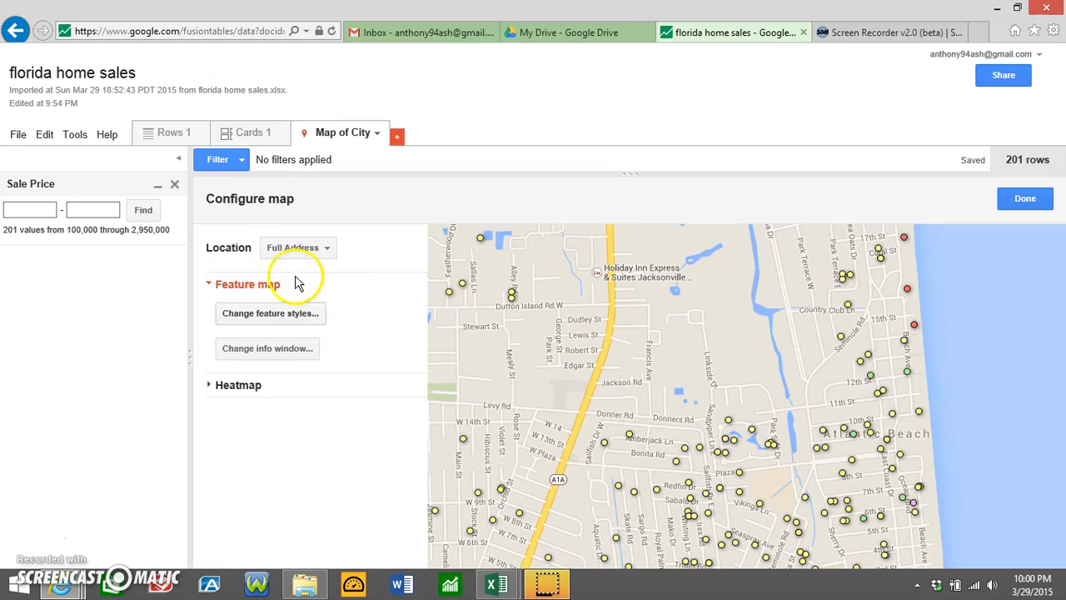
left_click(284, 312)
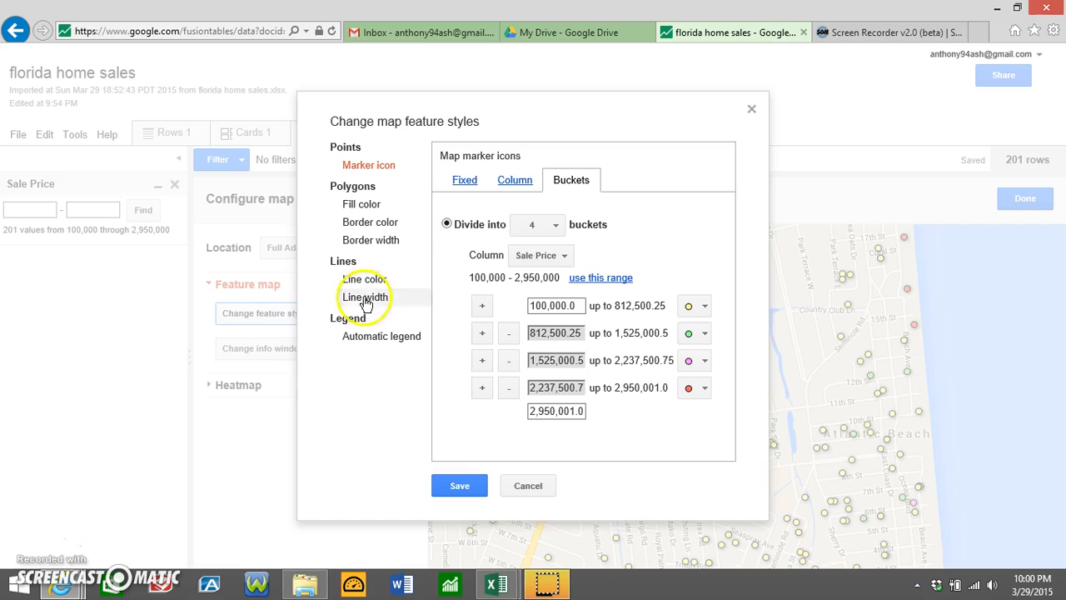
left_click(361, 208)
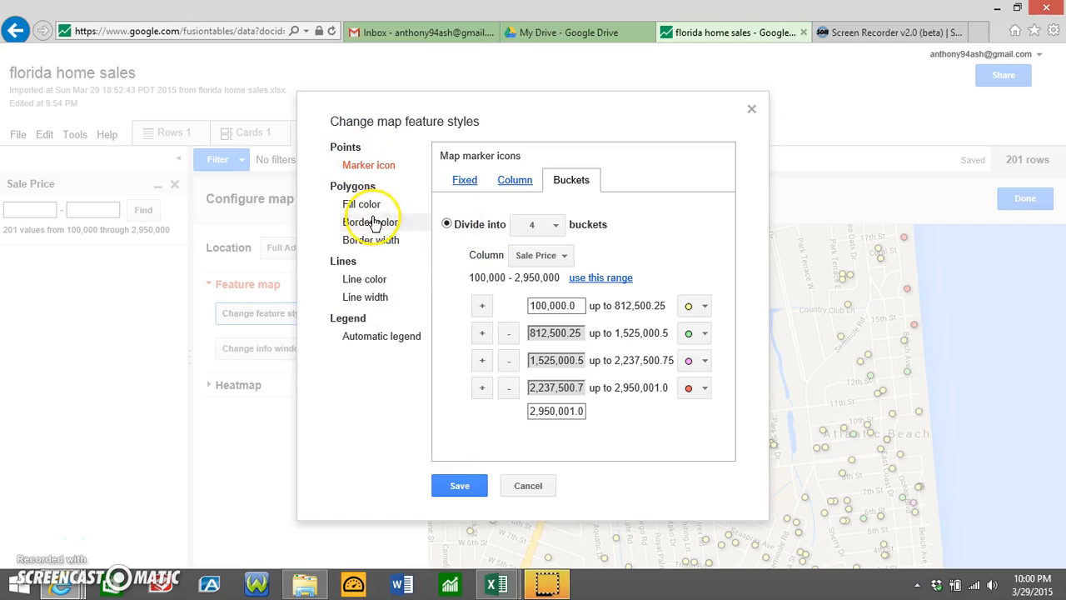
left_click(385, 283)
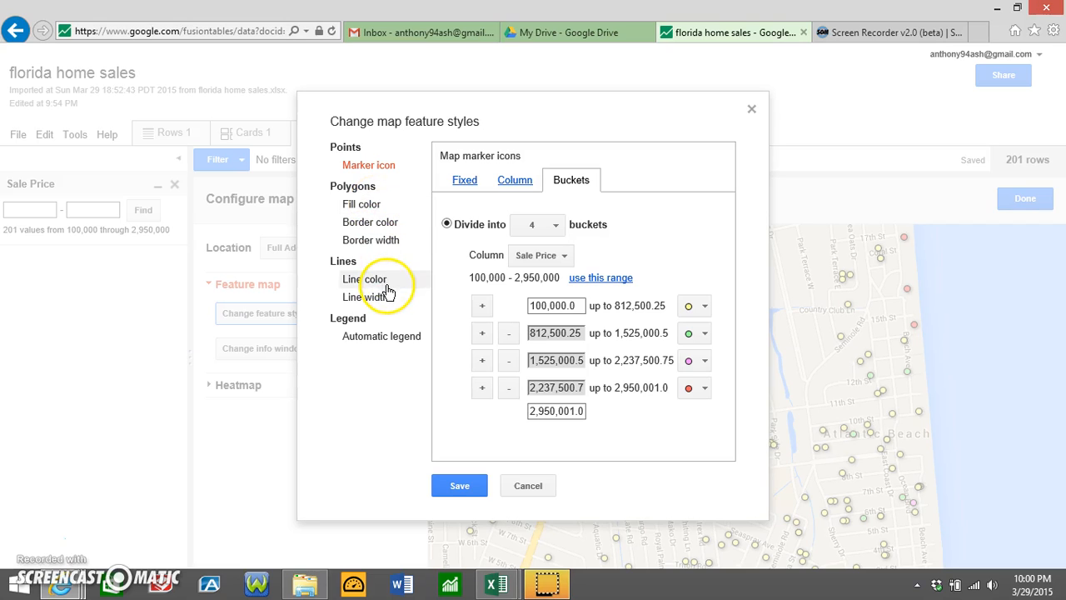
left_click(391, 335)
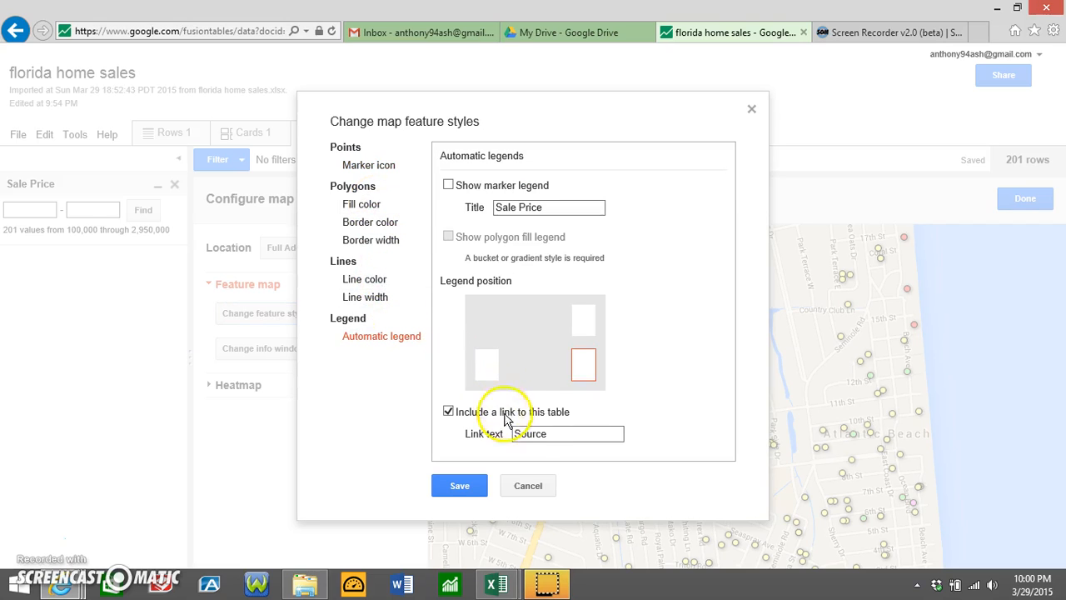
left_click(479, 486)
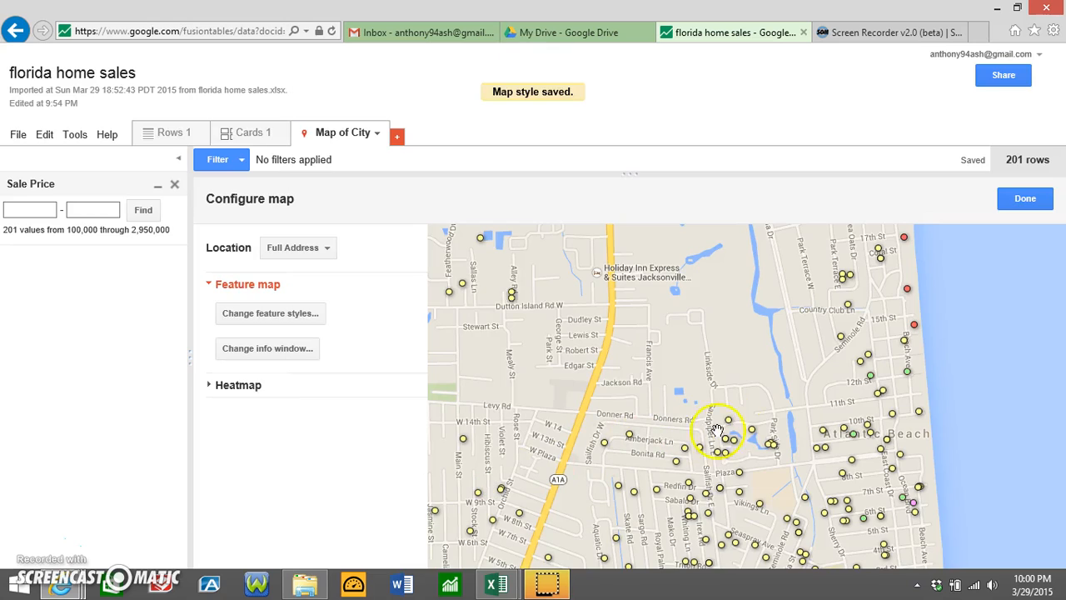
left_click_drag(681, 384, 539, 227)
left_click_drag(714, 531, 736, 497)
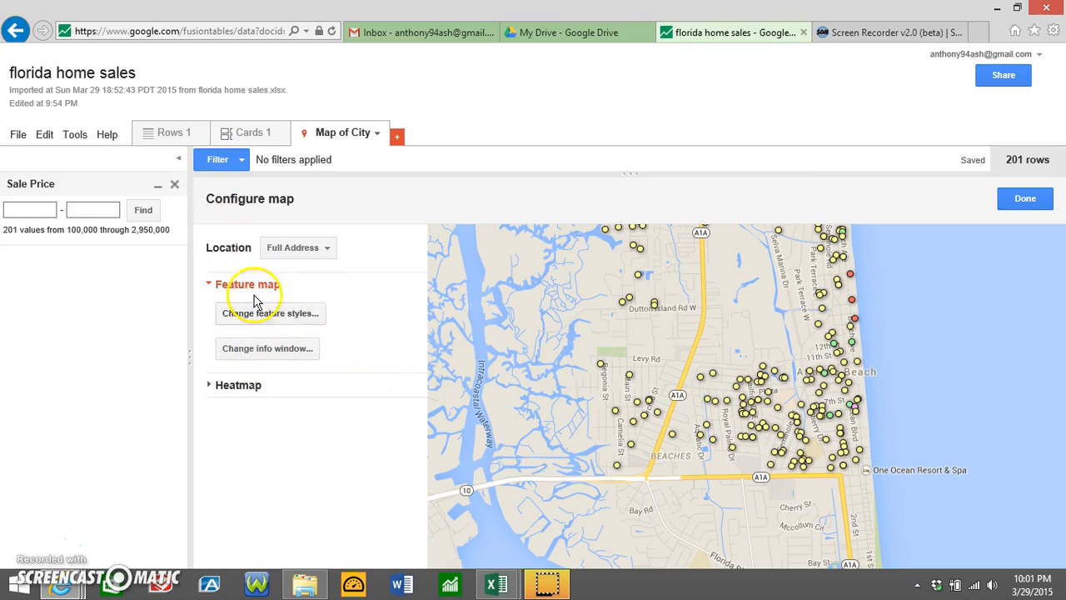
Turn on the marker legend titled Sale Price in the feature styles and save the map style
left_click(277, 350)
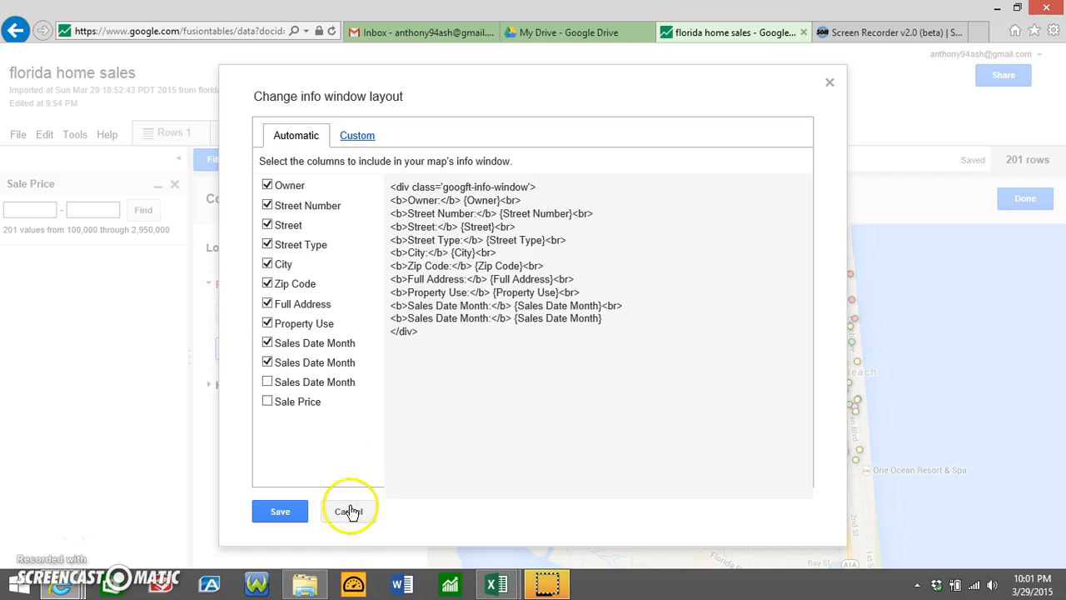
left_click(350, 509)
left_click(294, 314)
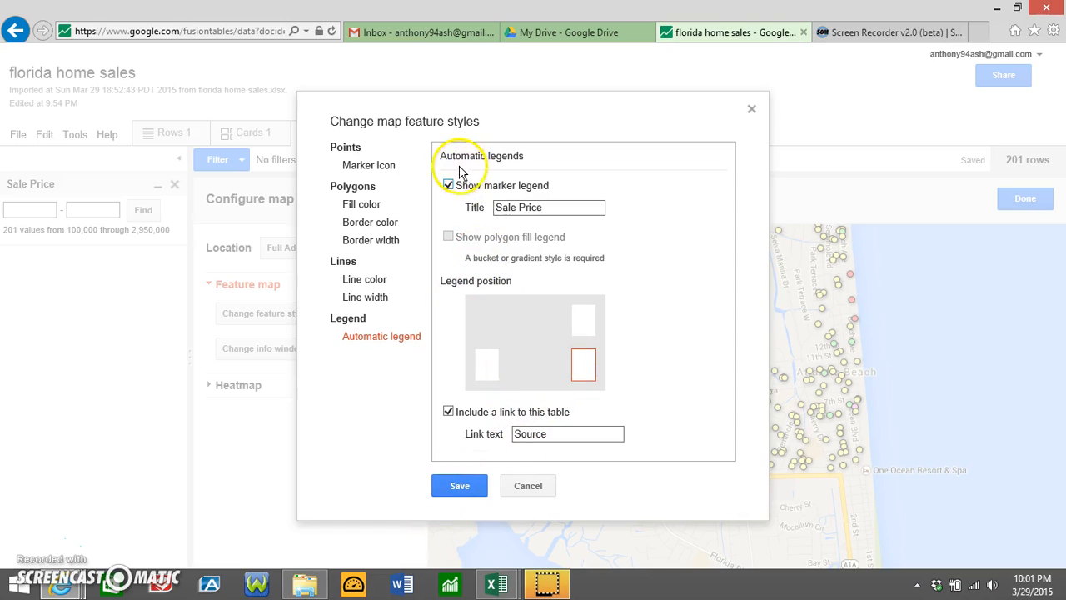
left_click(466, 490)
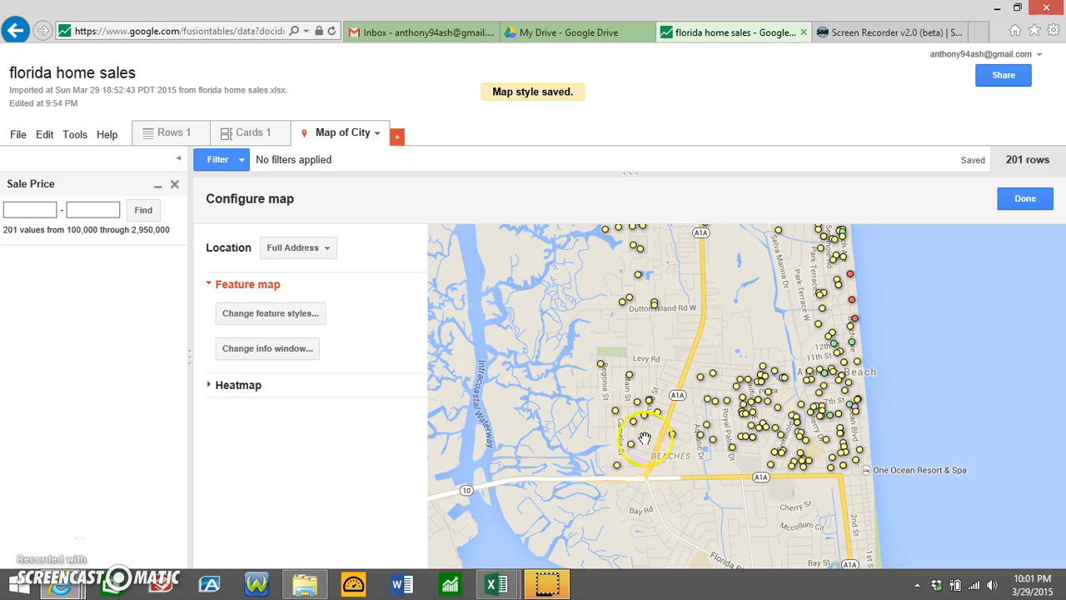
scroll(645, 431, "down", 1)
mouse_move(565, 407)
left_mouse_down()
mouse_move(528, 435)
mouse_move(614, 425)
mouse_move(575, 395)
left_mouse_up()
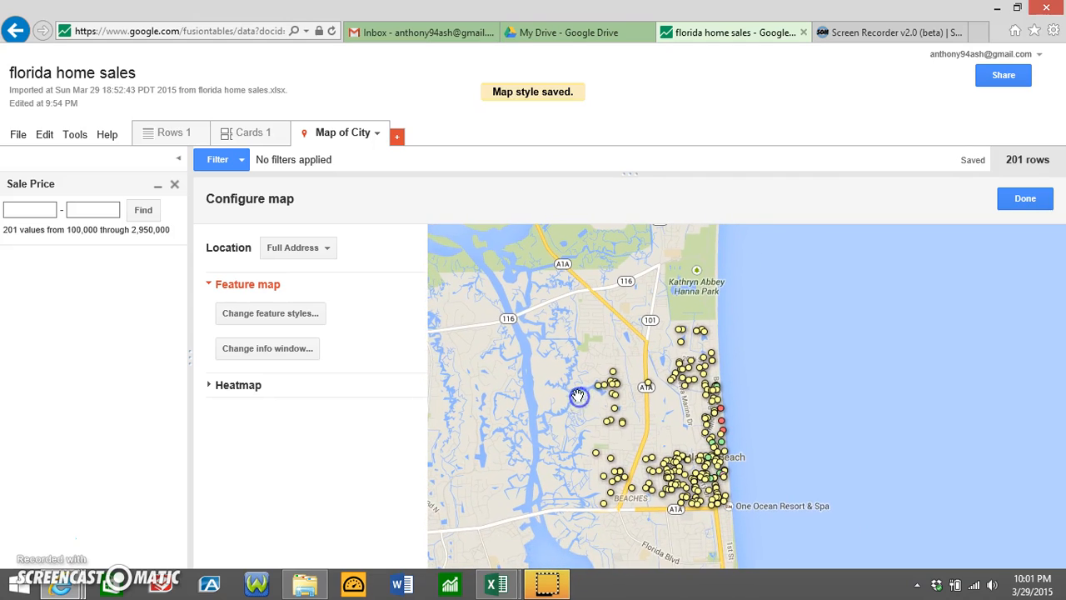
Turn off the marker legend in the automatic legend settings and save the map style
left_click(290, 313)
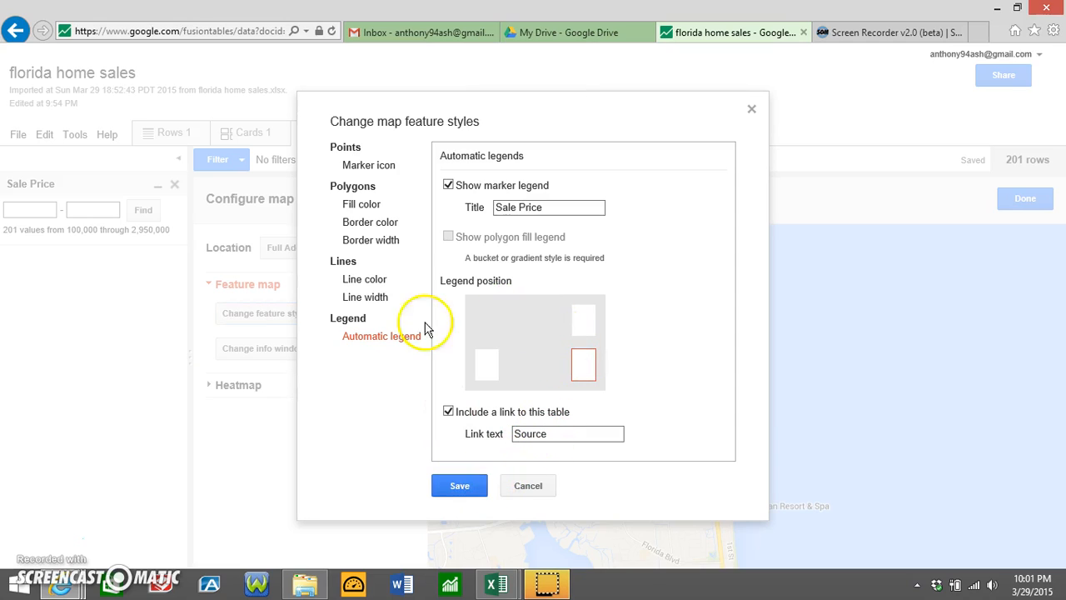
left_click(507, 207)
left_click(456, 237)
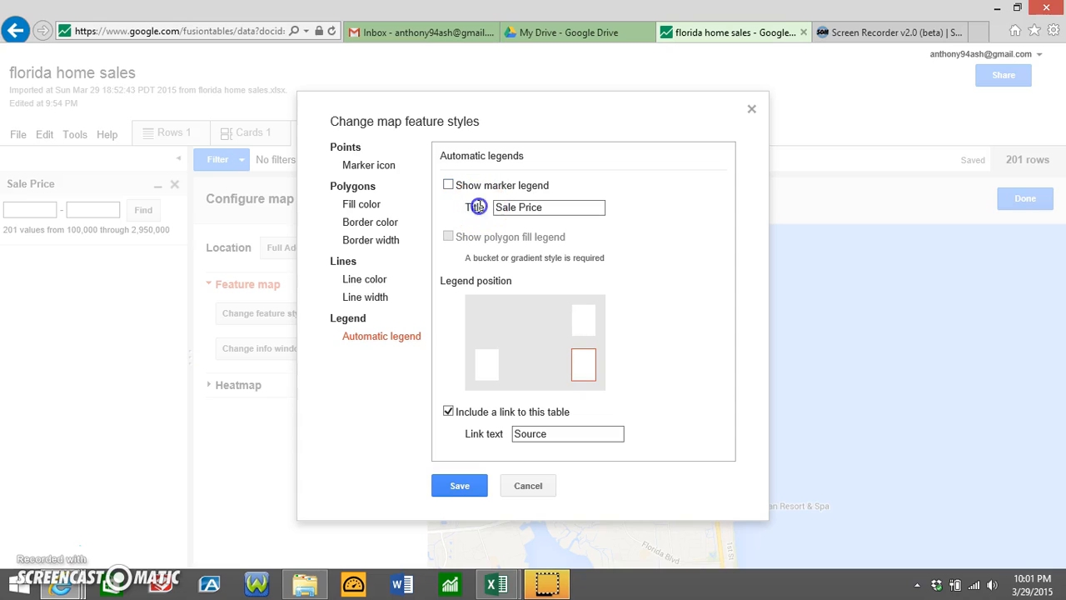
left_click(395, 338)
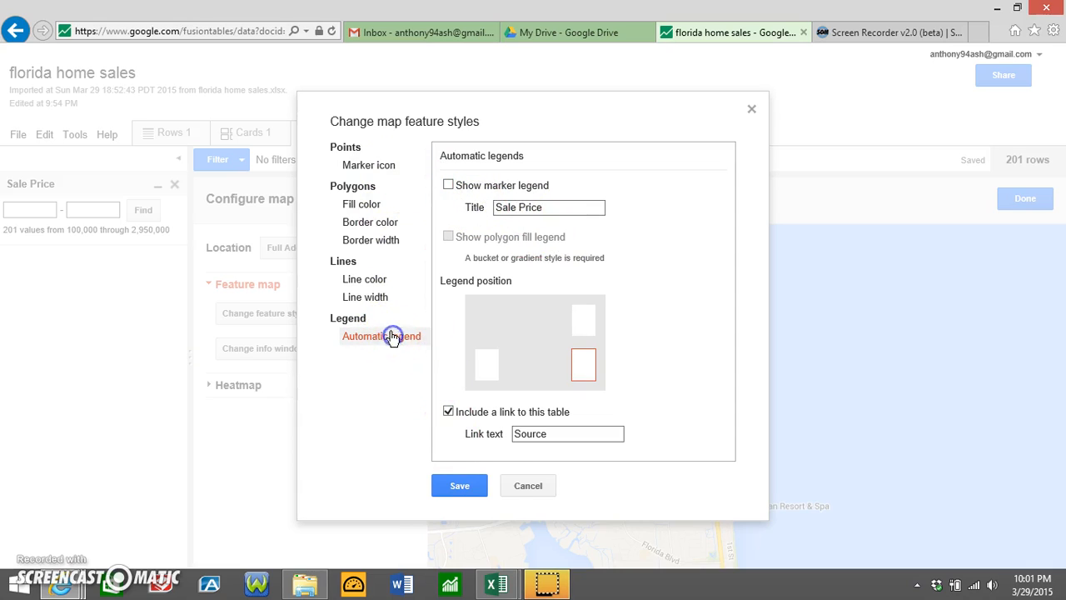
left_click(478, 485)
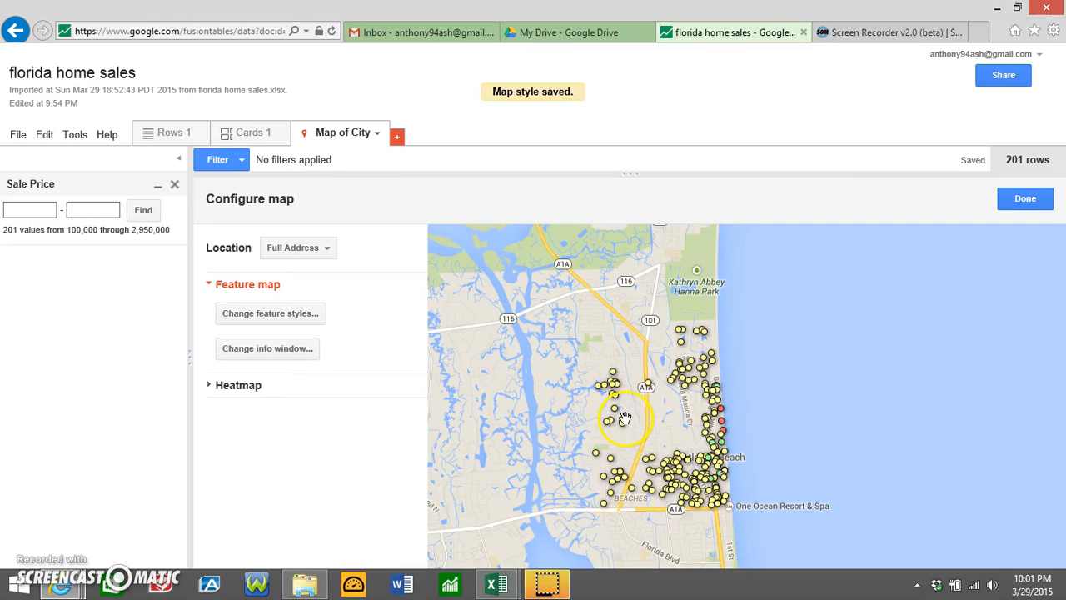
Finish configuring the map and remove the Sale Price filter
left_click(1023, 202)
scroll(719, 333, "up", 2)
scroll(718, 334, "down", 2)
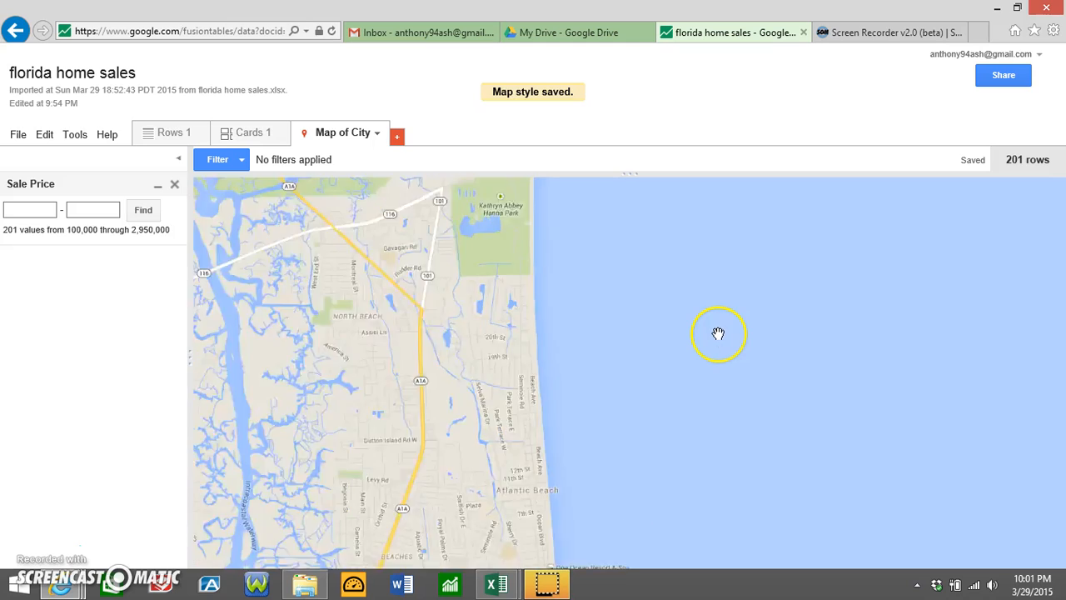
left_click(174, 183)
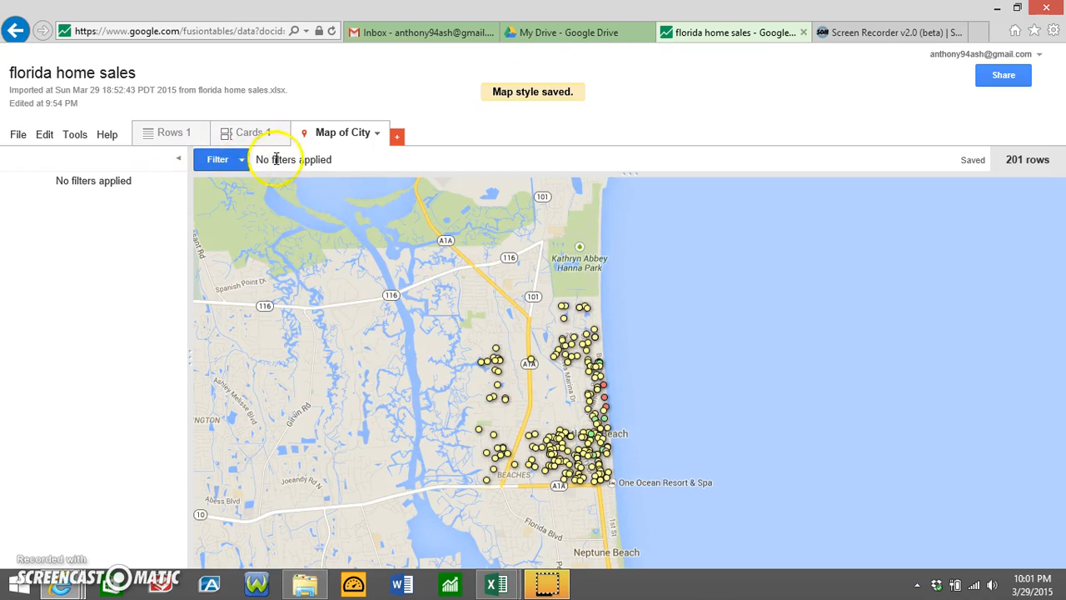
Reopen the map configuration and review the marker icon, polygon and line settings in the feature styles
left_click(74, 134)
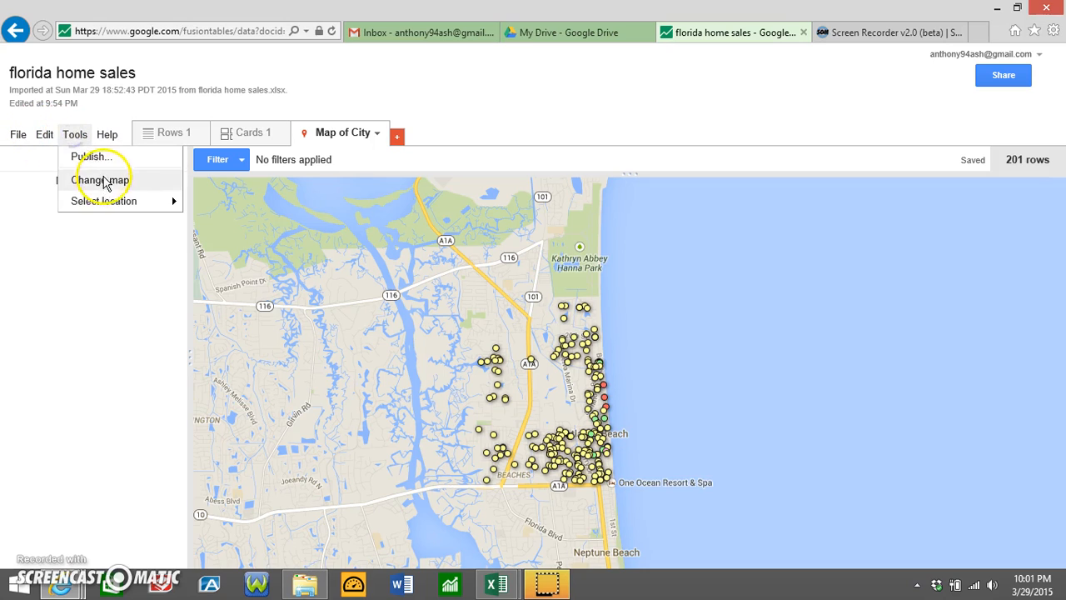
mouse_move(106, 205)
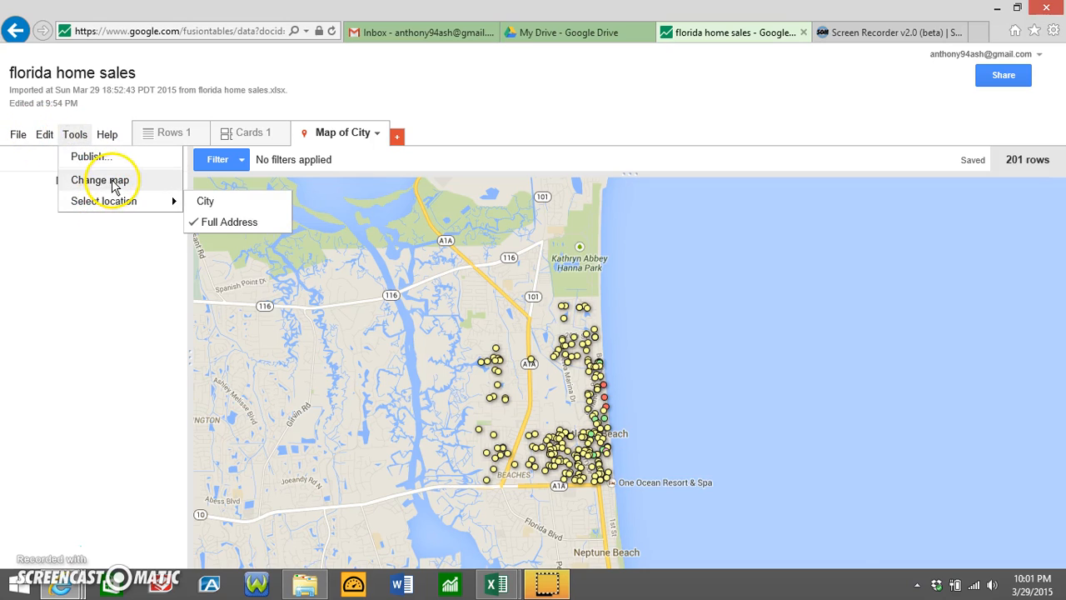
left_click(114, 182)
left_click(273, 314)
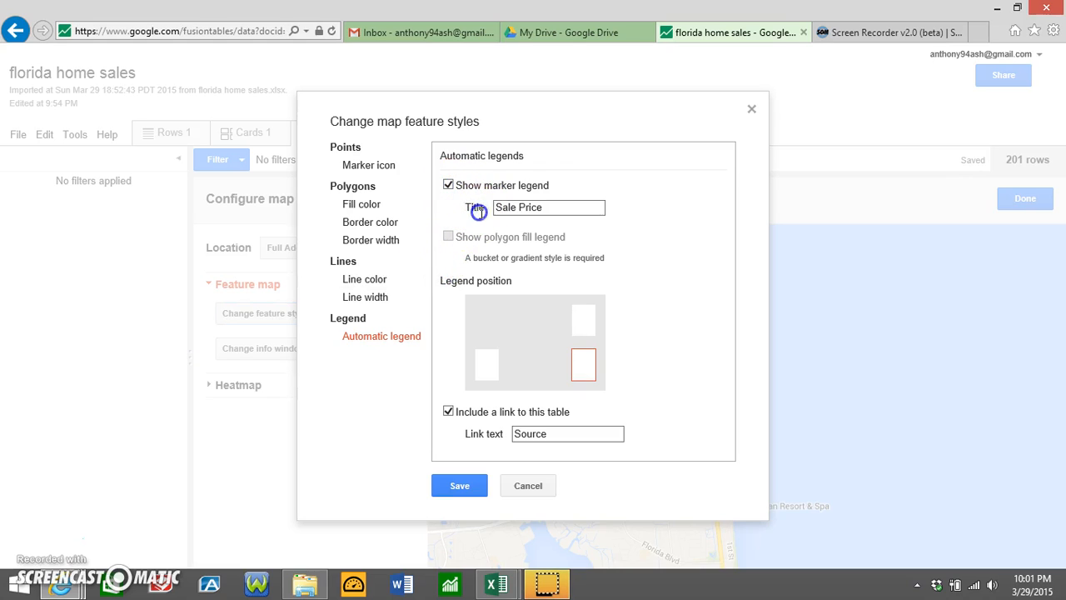
left_click(373, 166)
left_click(367, 203)
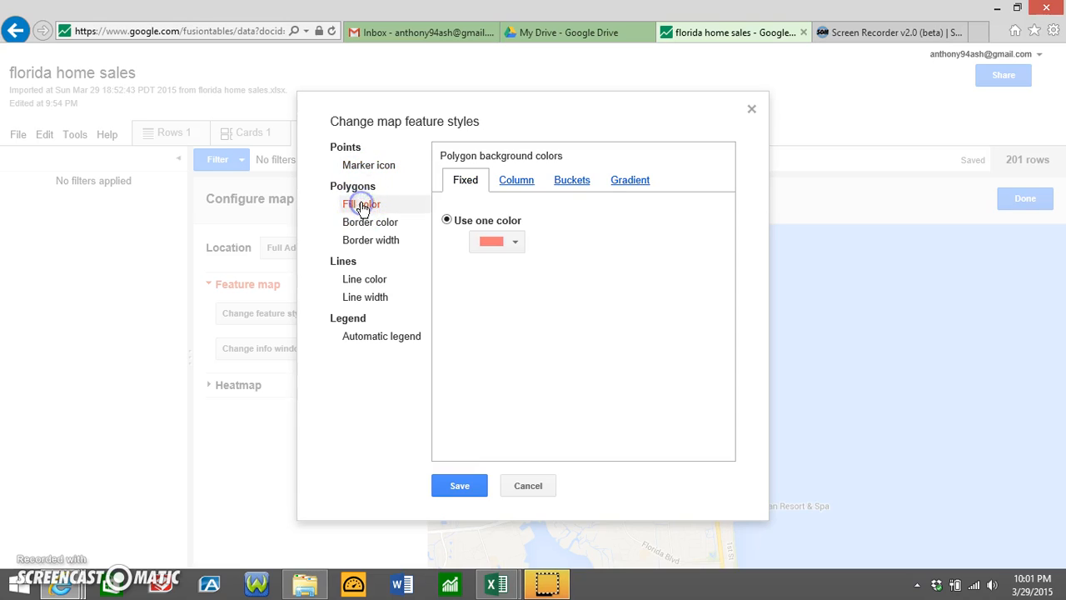
left_click(367, 223)
left_click(369, 240)
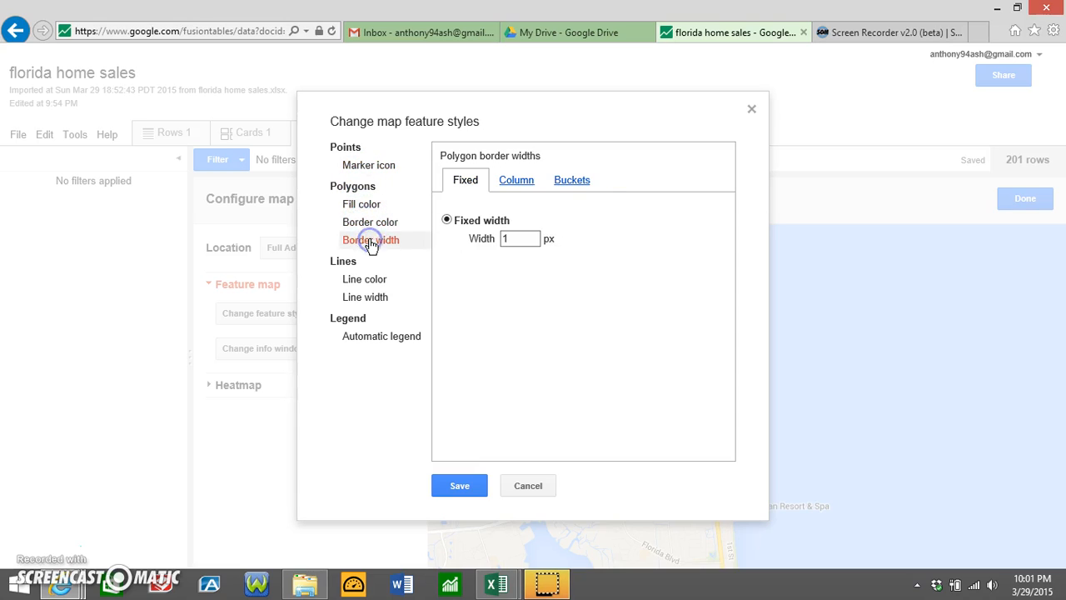
left_click(357, 280)
left_click(364, 296)
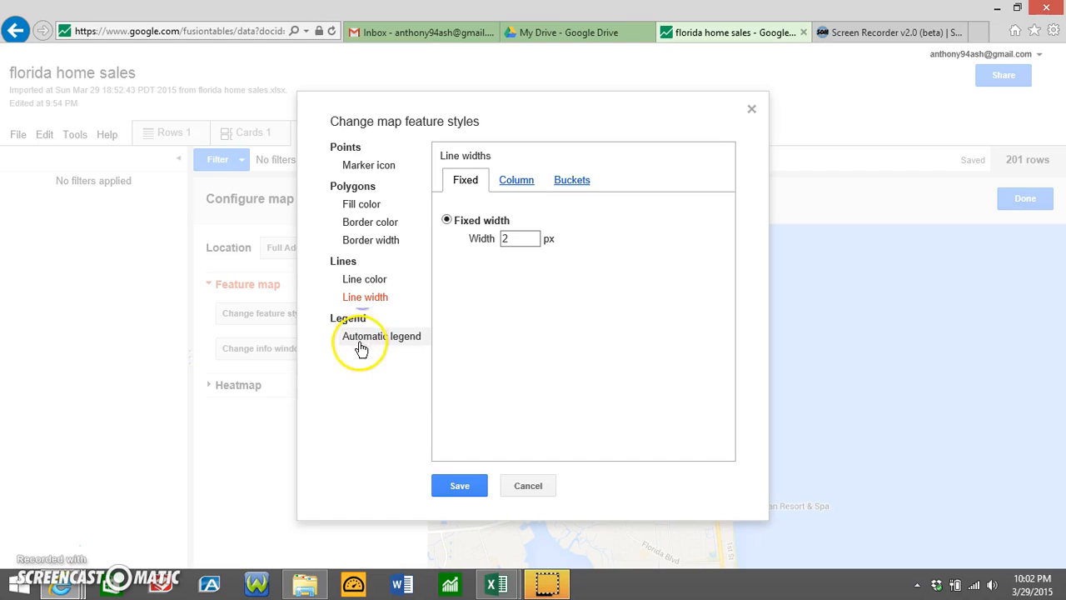
Enable the Sale Price marker legend, save the map style, and check the map around Jacksonville for the legend
left_click(358, 339)
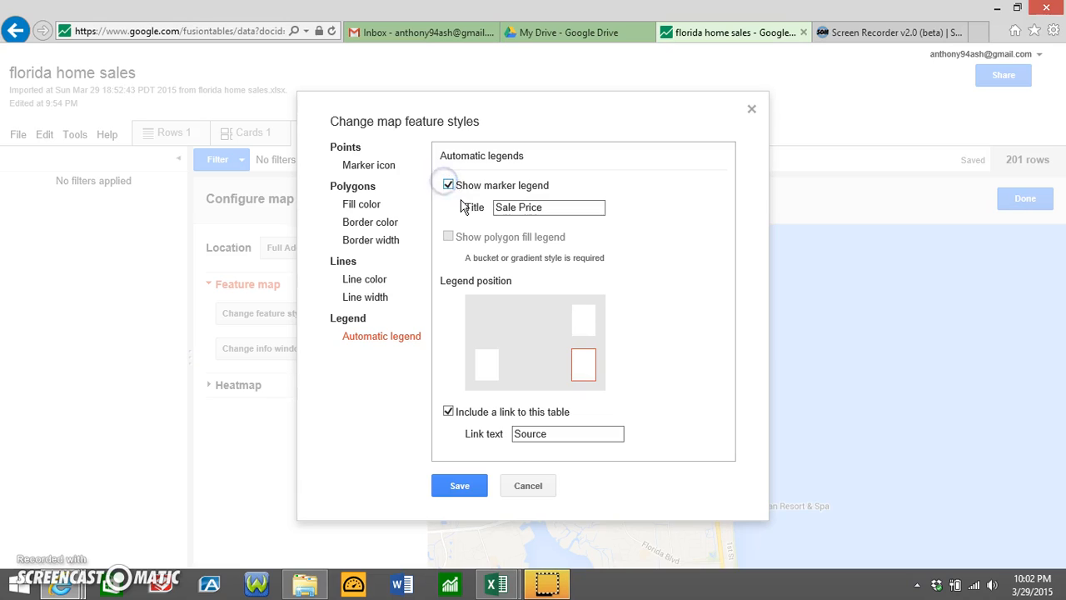
left_click(469, 484)
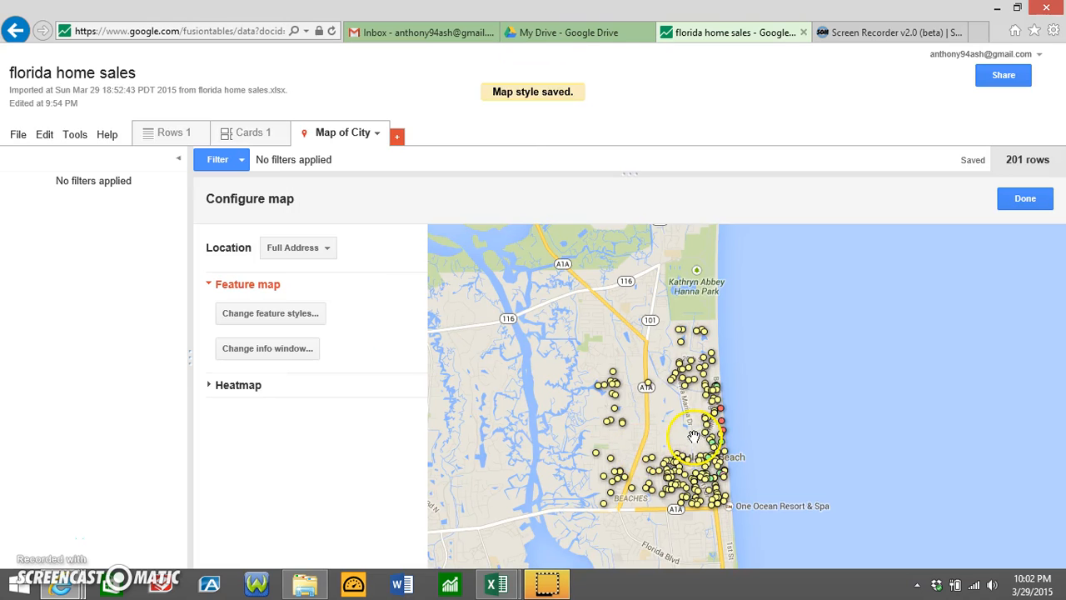
scroll(698, 434, "down", 5)
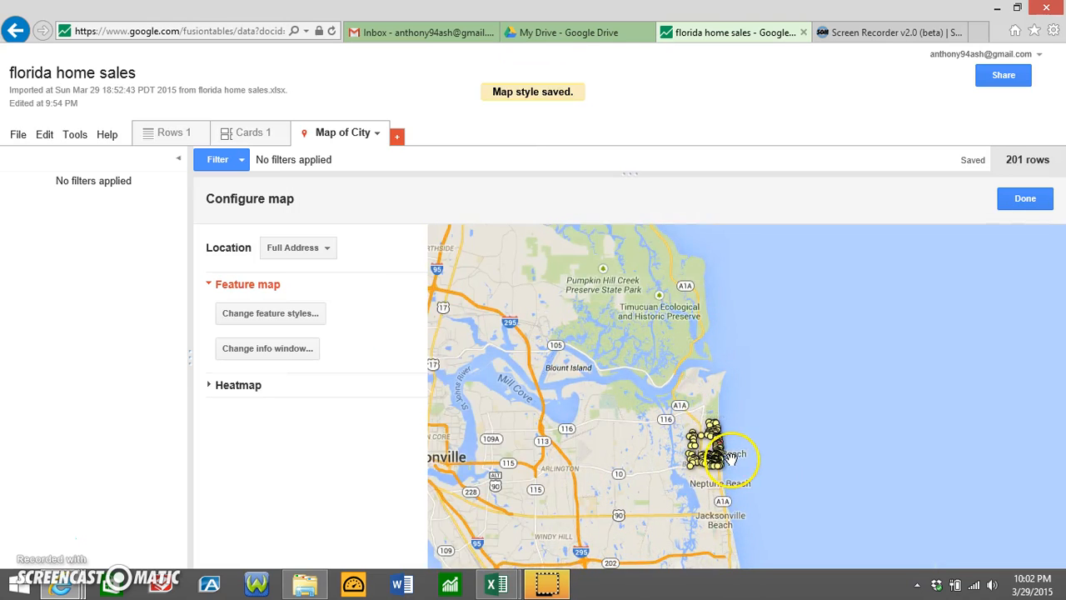
scroll(729, 459, "down", 3)
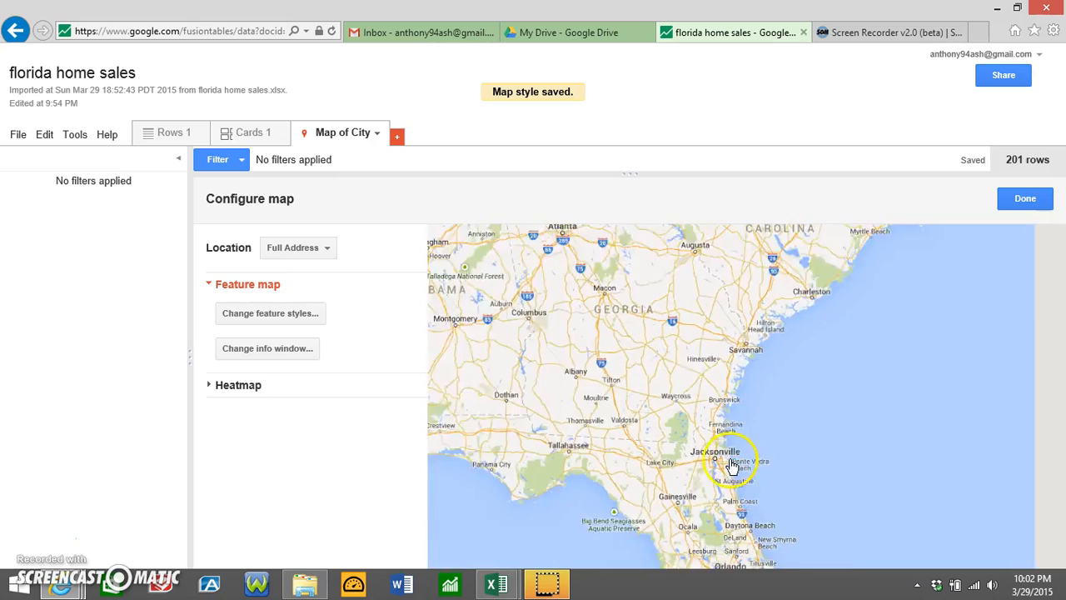
scroll(785, 447, "up", 3)
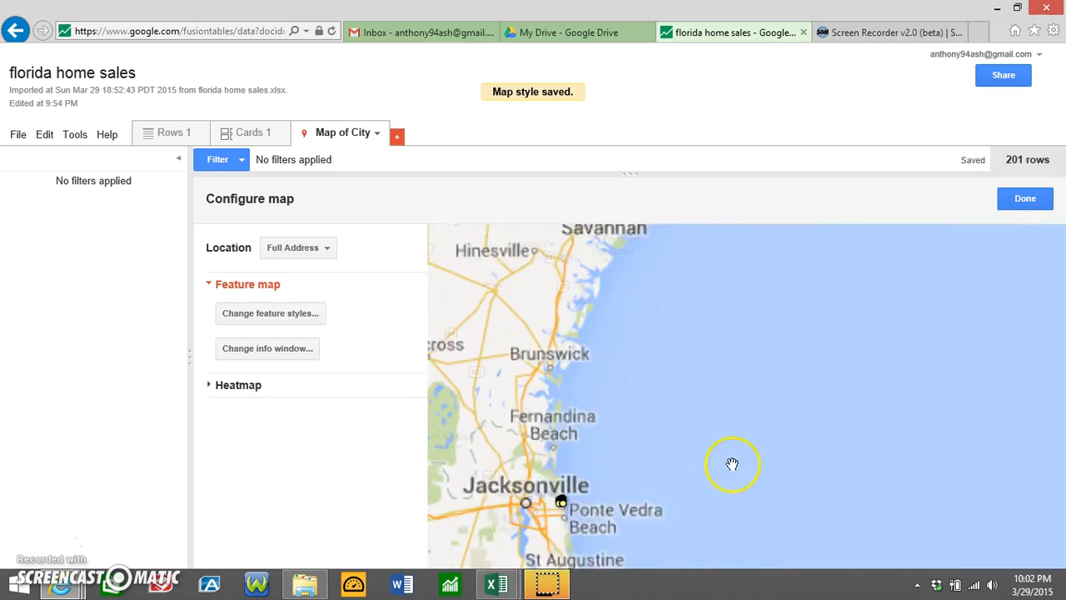
left_click_drag(623, 469, 683, 489)
scroll(641, 412, "up", 4)
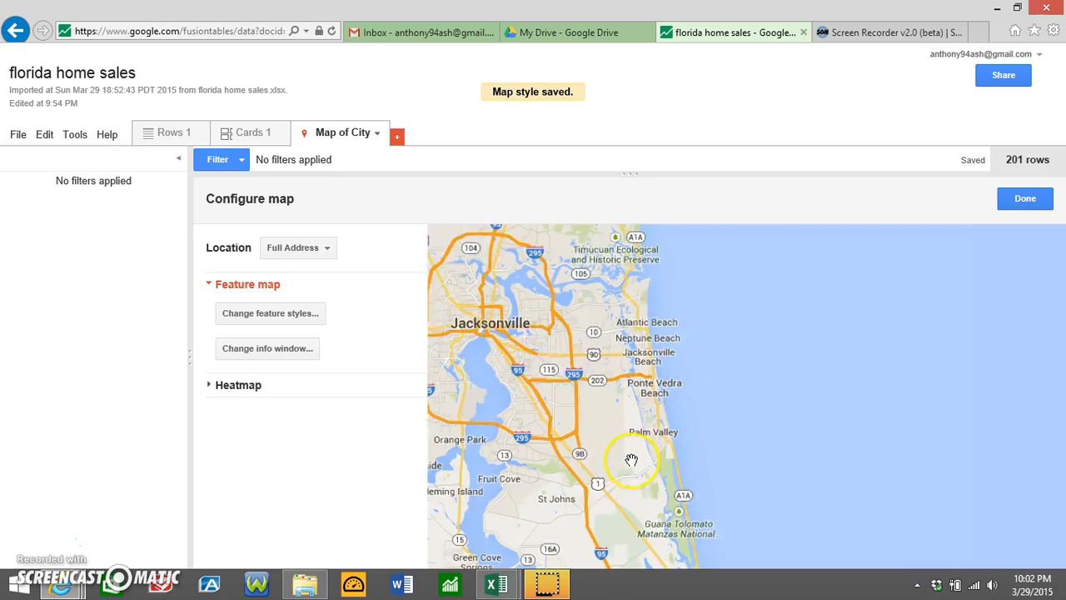
Set the marker legend's position to the map's upper-right corner, save the map style, and check the Atlantic Beach area
left_click(305, 312)
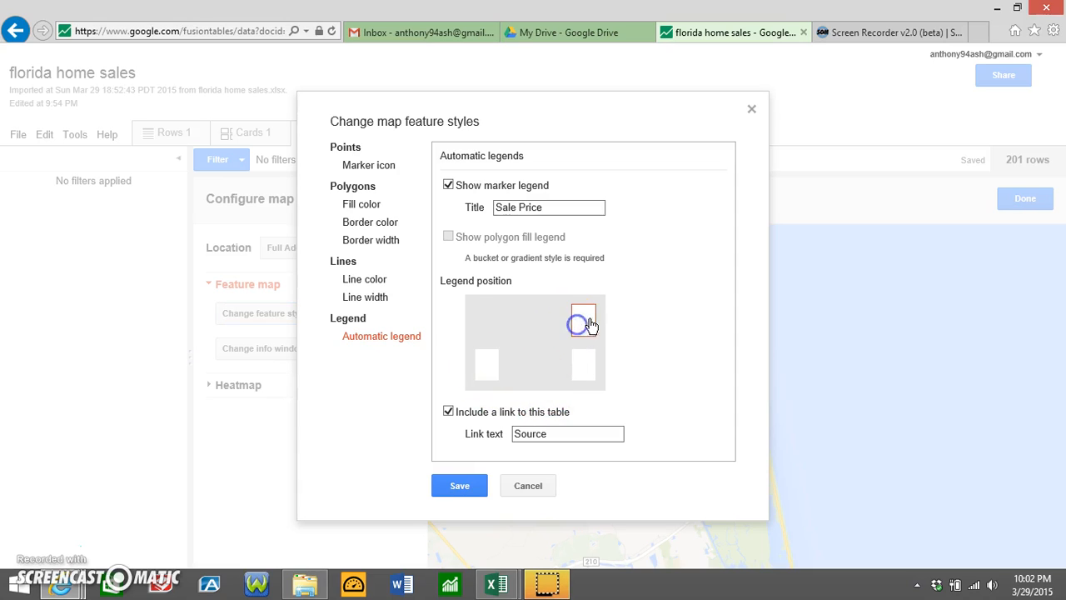
left_click(477, 486)
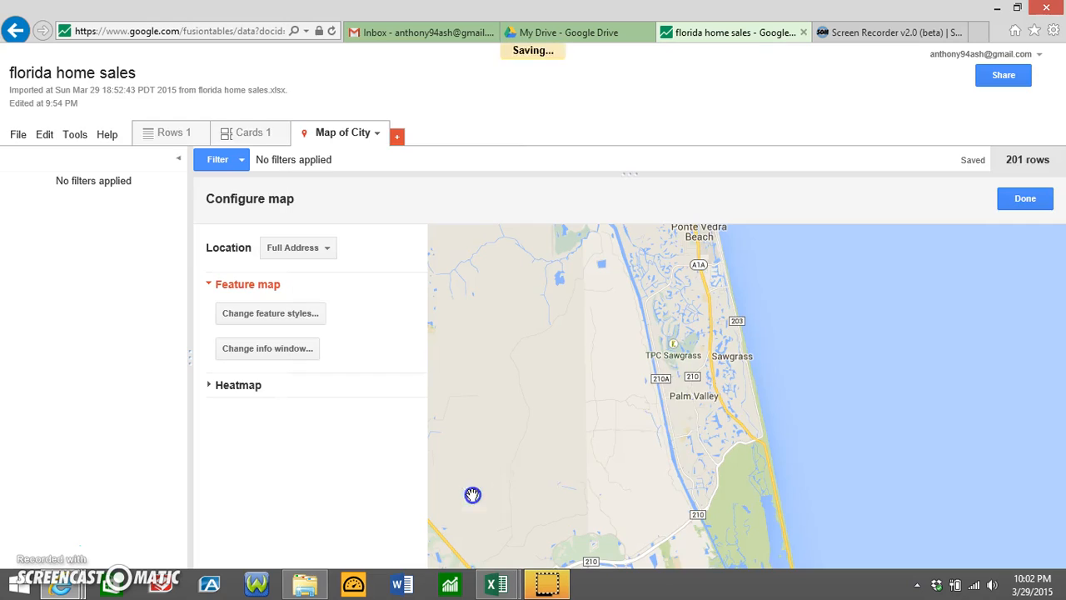
left_click_drag(621, 290, 604, 584)
double_click(597, 383)
left_click_drag(659, 281, 628, 466)
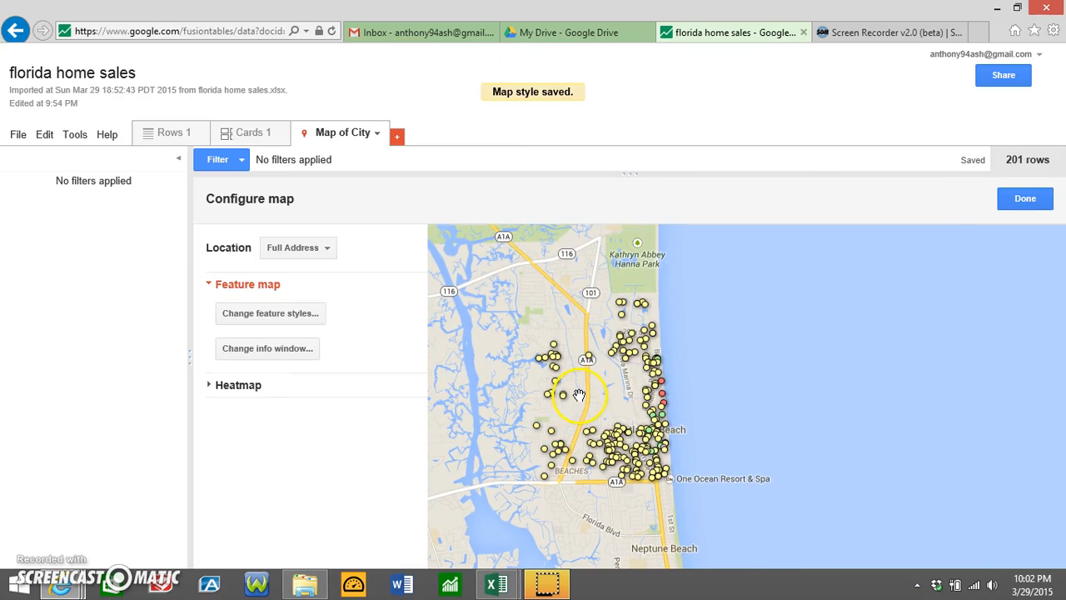
scroll(575, 397, "up", 1)
scroll(575, 397, "down", 1)
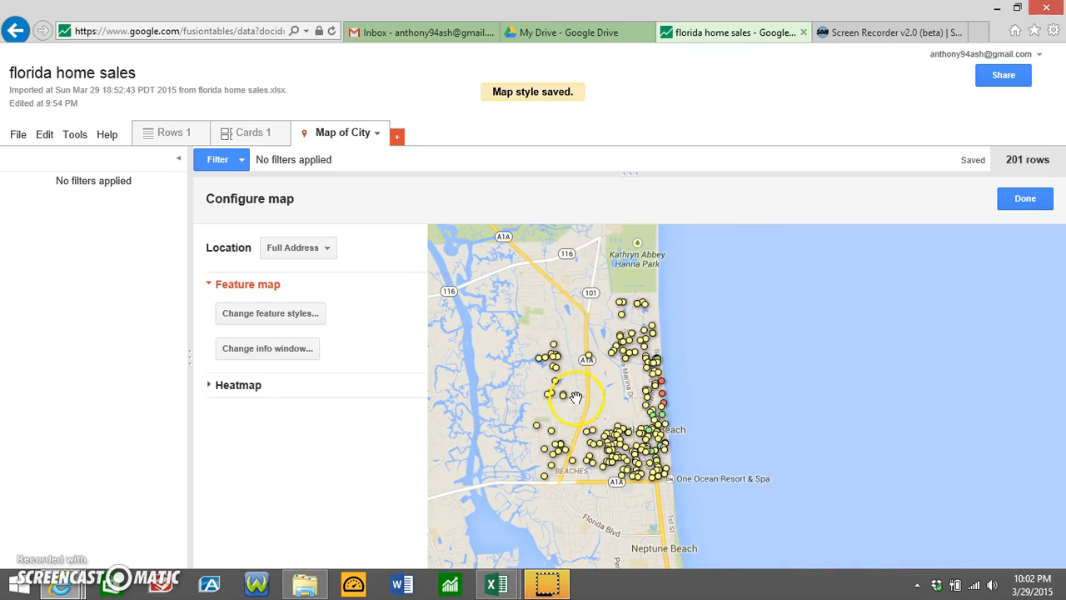